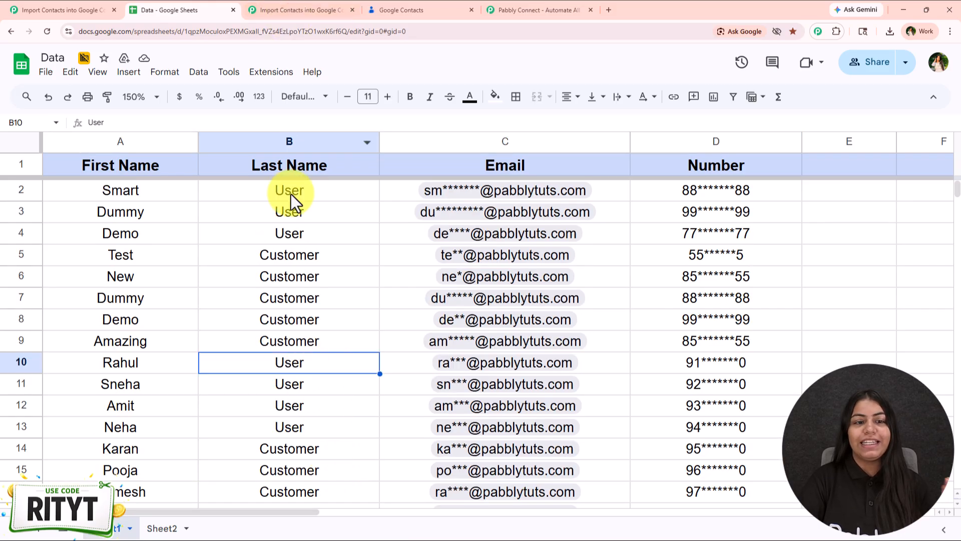
drag(290, 210, 290, 494)
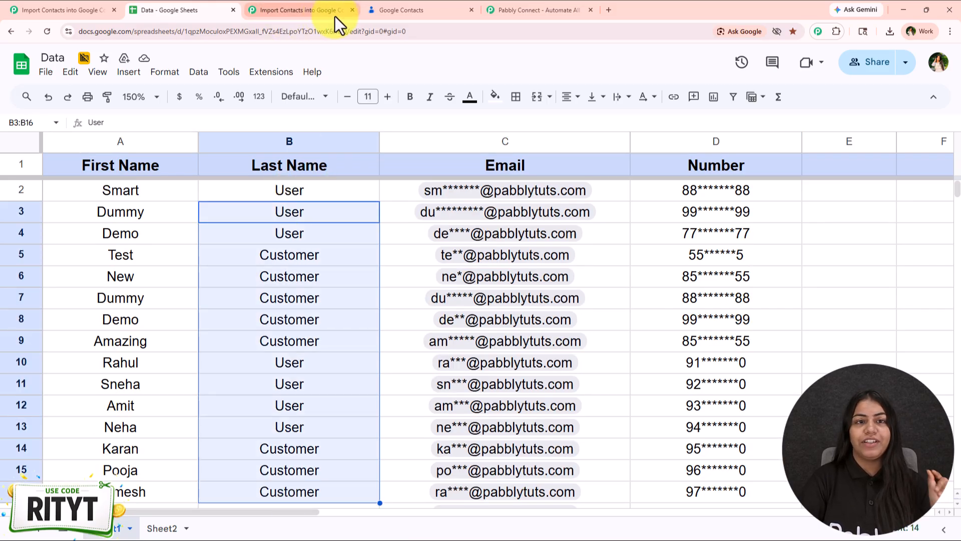
click(379, 10)
click(215, 9)
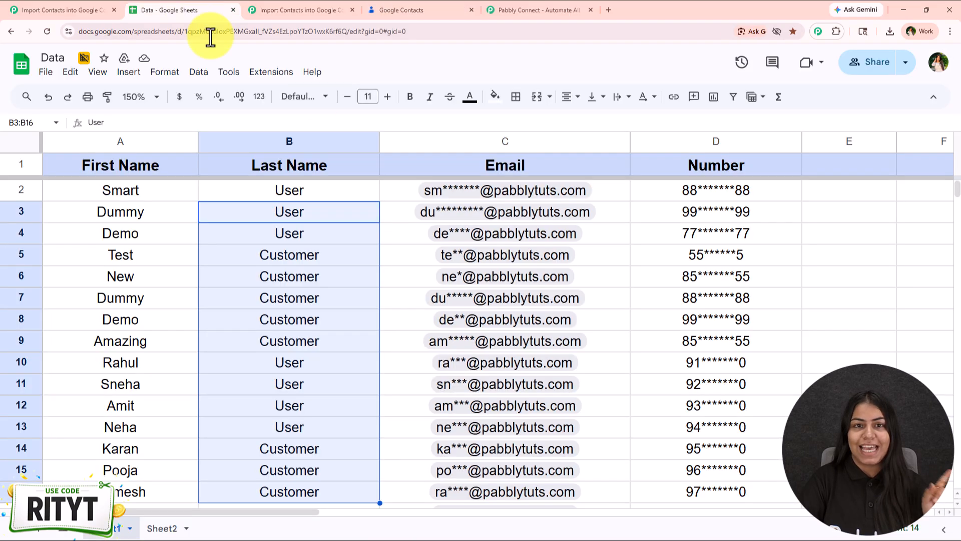
- Send all rows of the contact sheet to the webhook with the Pabbly Connect Webhooks command Send All Data
click(277, 80)
mouse_move(296, 223)
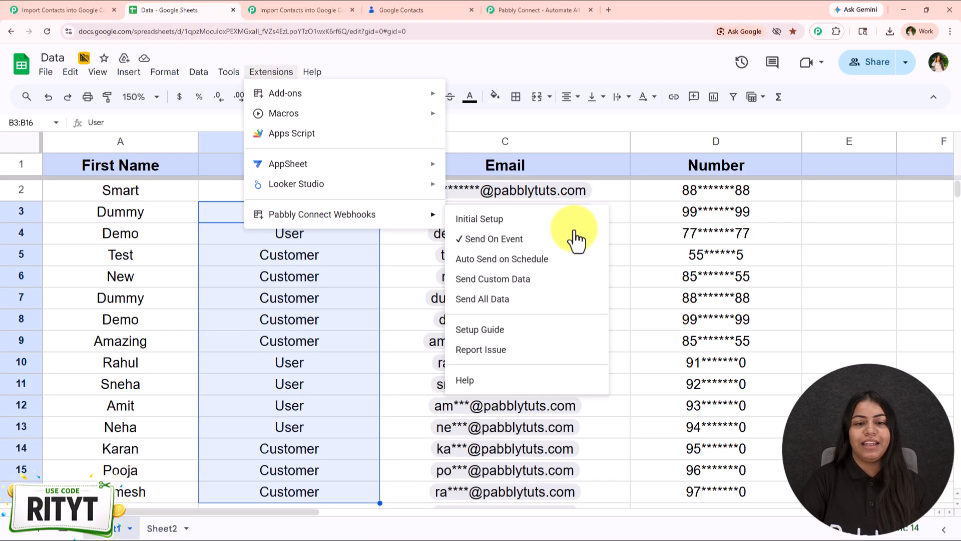
click(489, 303)
click(147, 277)
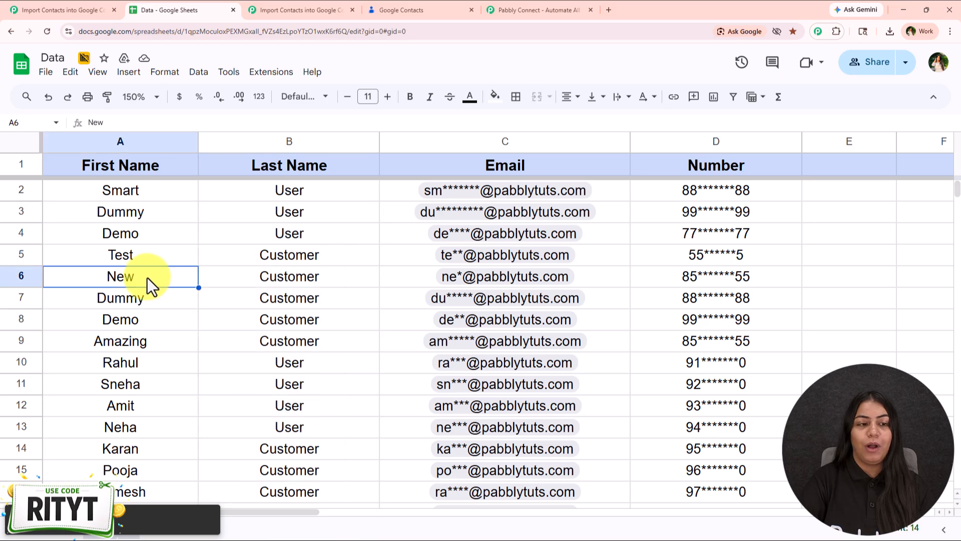
drag(138, 198, 166, 469)
scroll(288, 452, up, 2)
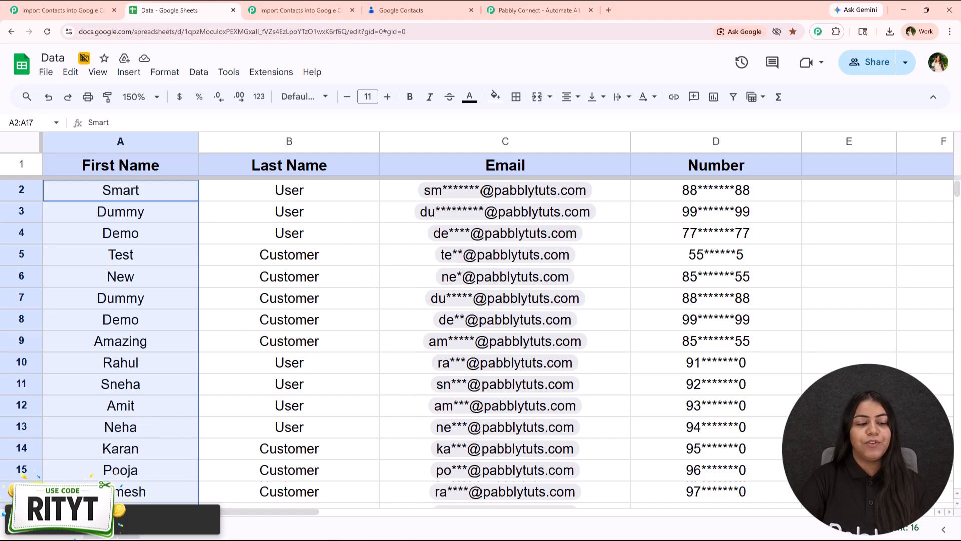
- Switch to Google Contacts, reload the contact list and compare its entries with the rows in the Data spreadsheet
click(386, 7)
click(47, 31)
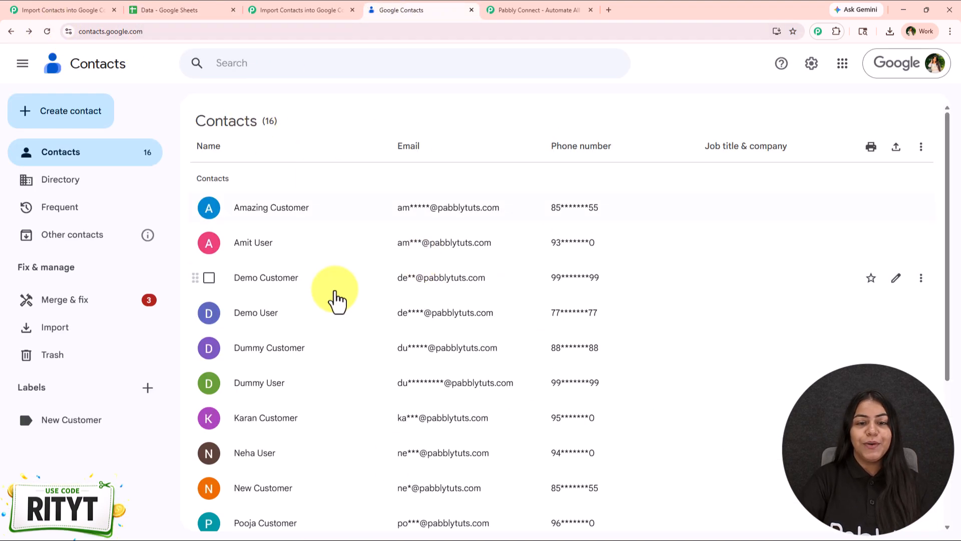
scroll(344, 257, down, 5)
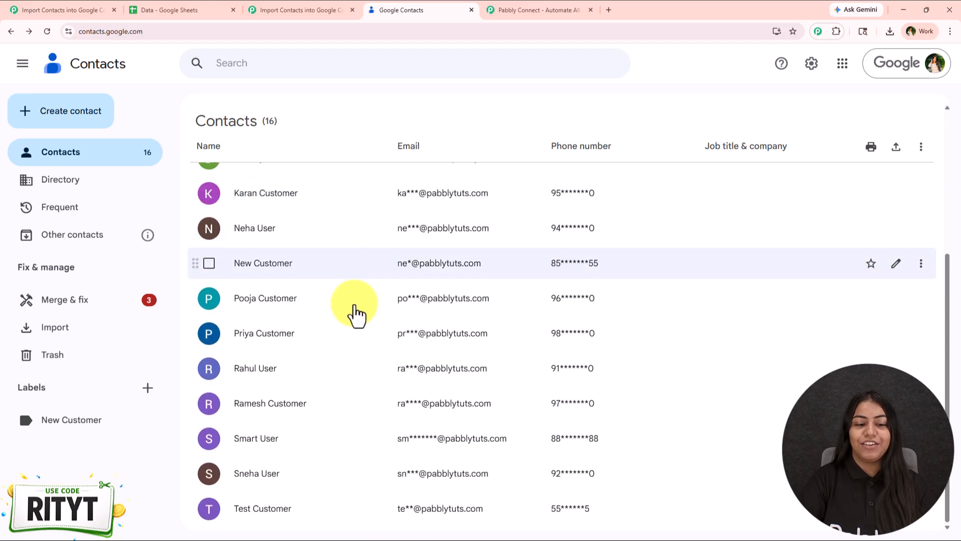
scroll(468, 474, up, 5)
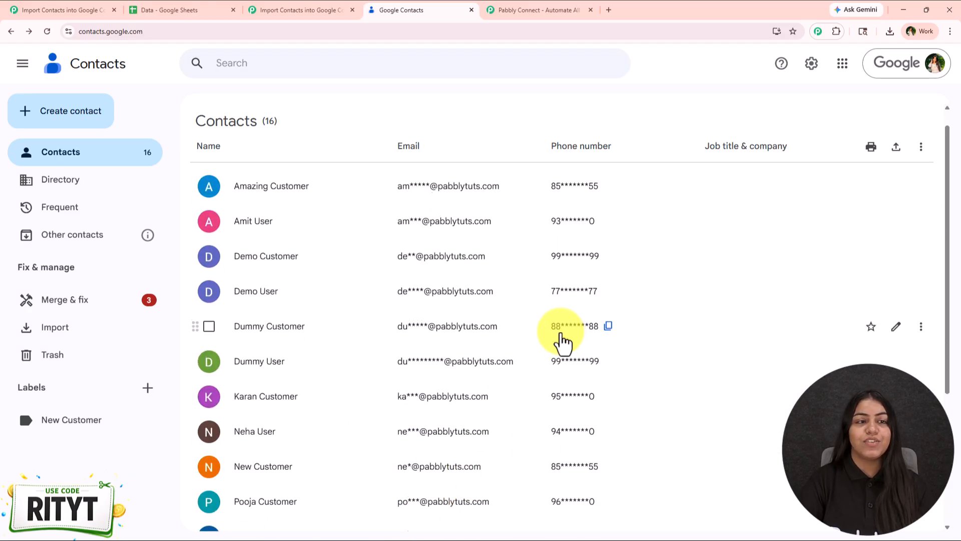
click(196, 9)
click(281, 359)
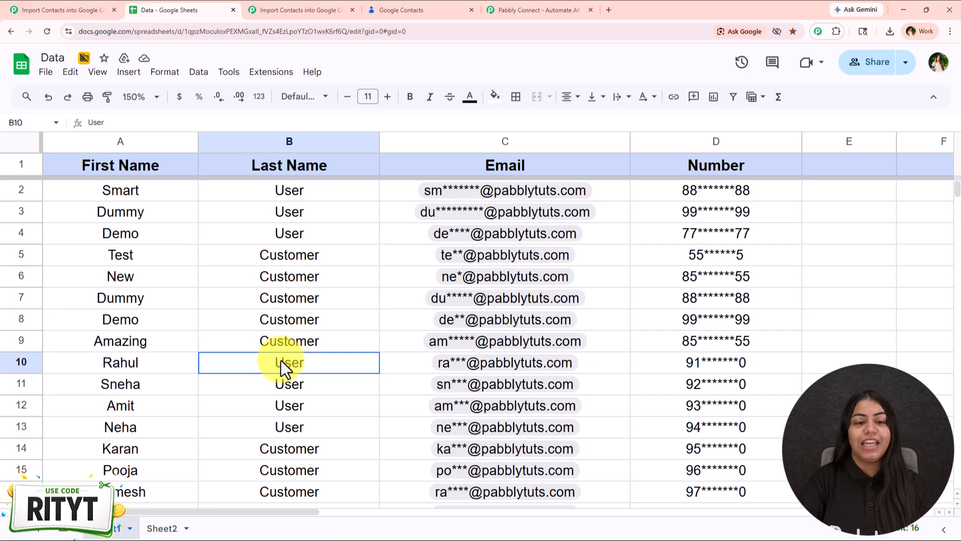
click(401, 11)
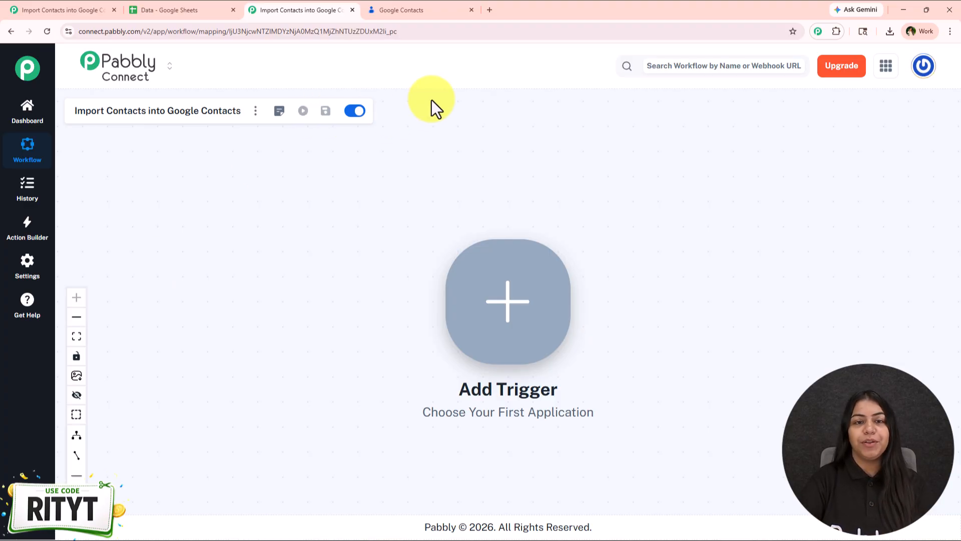
- Open the pabbly.com/connect website in a new browser tab and dismiss the lifetime offer pop-up
click(489, 10)
text(pabbly)
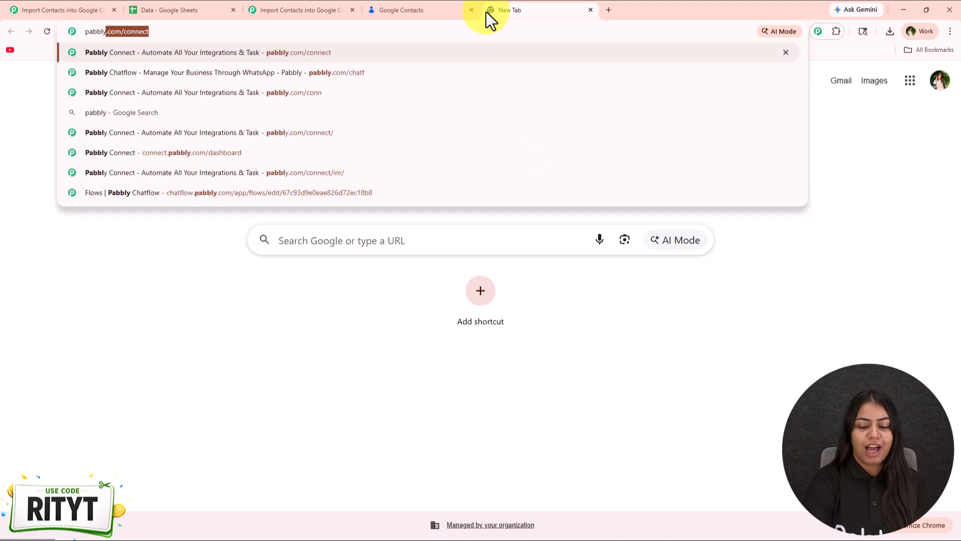
key(Return)
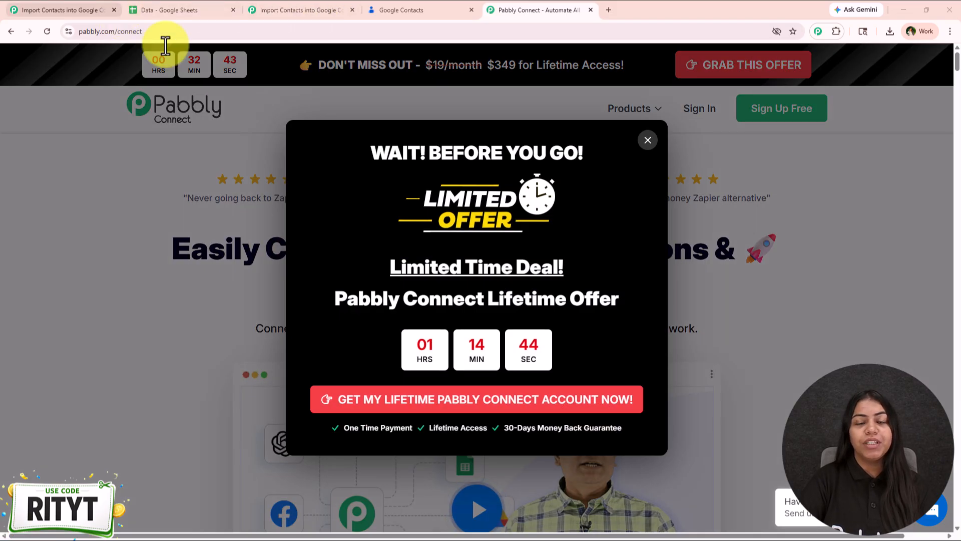
click(649, 138)
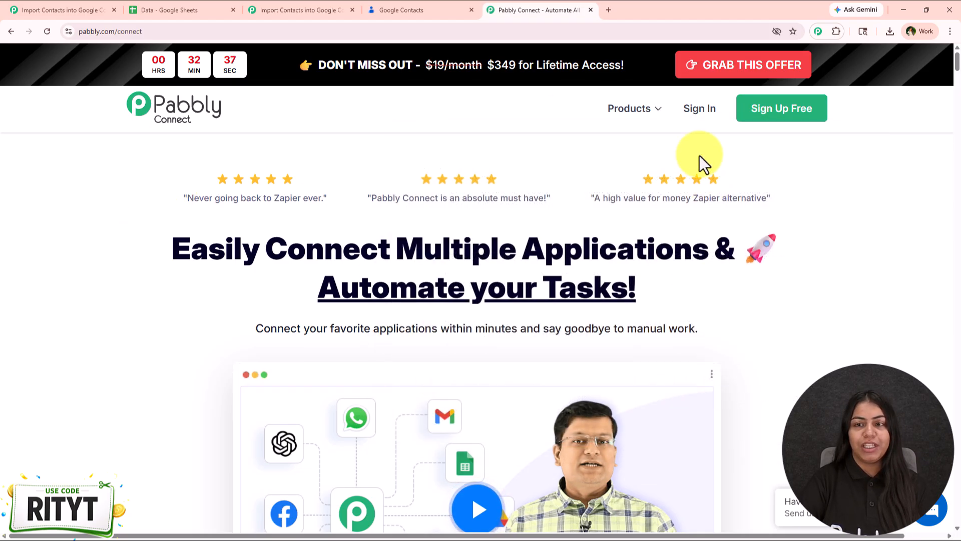
mouse_move(639, 111)
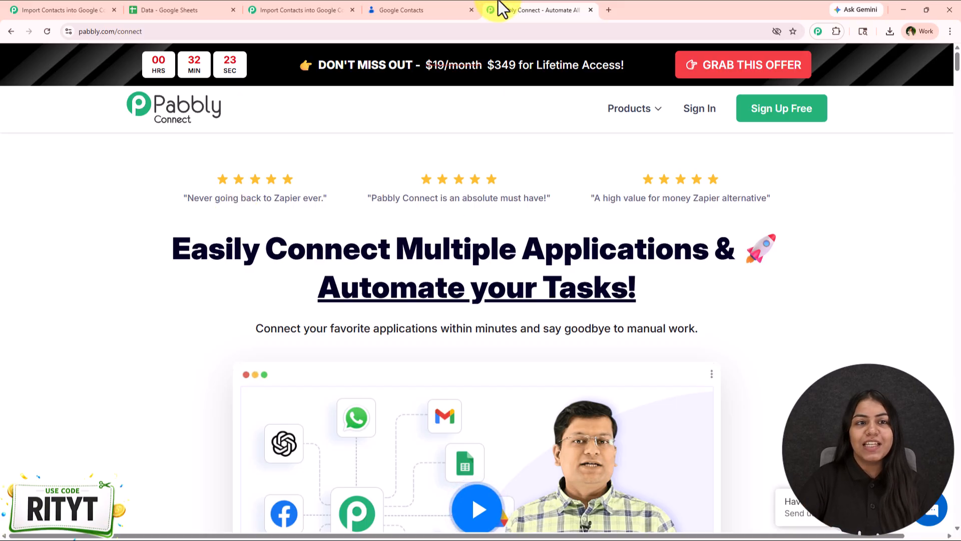
- In the Import Contacts into Google Contacts workflow, connect a Google Sheets trigger for New or Updated Spreadsheet Row and copy its webhook URL
click(303, 11)
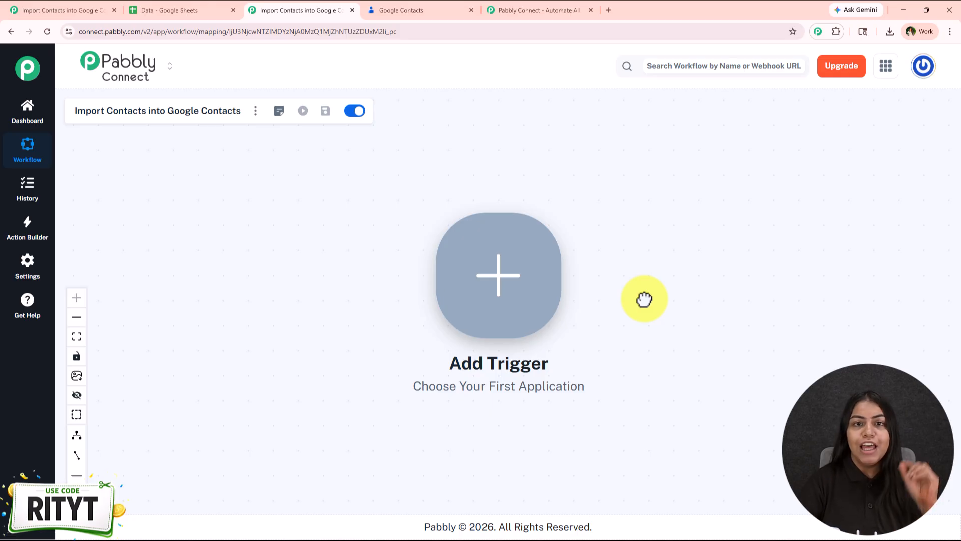
drag(655, 305, 382, 251)
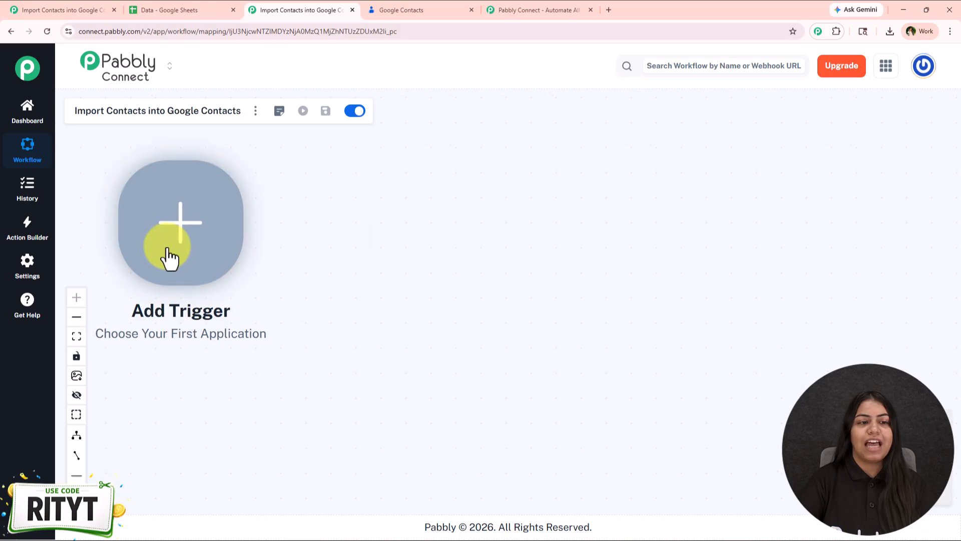
click(169, 258)
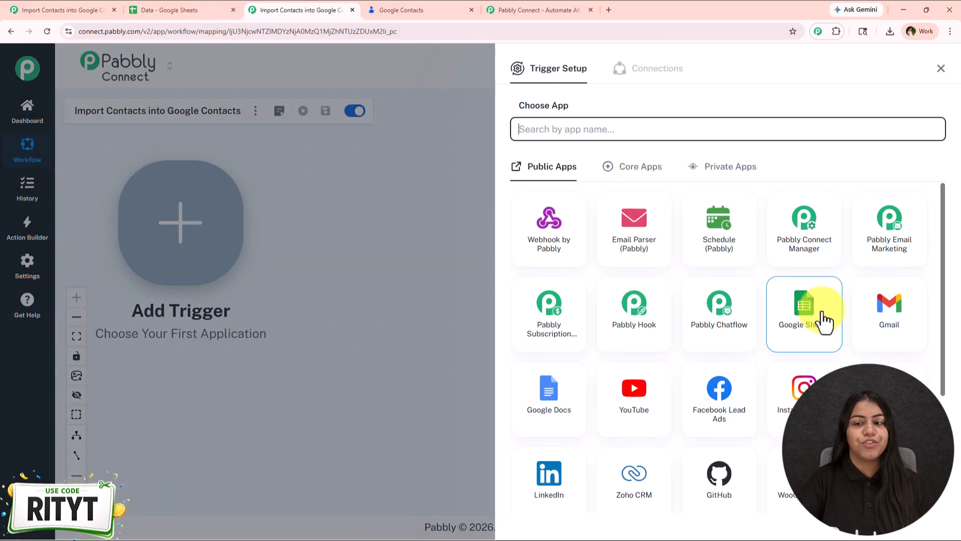
click(820, 318)
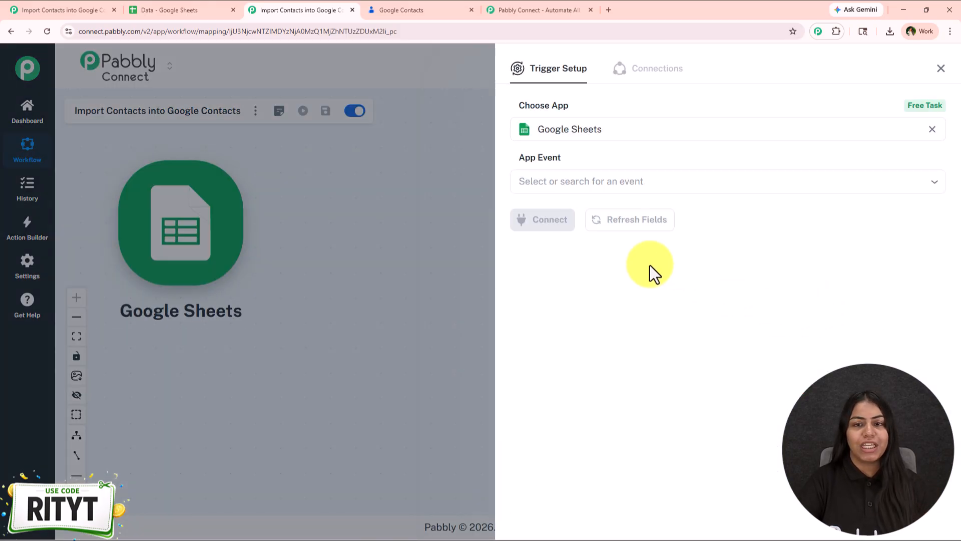
click(609, 189)
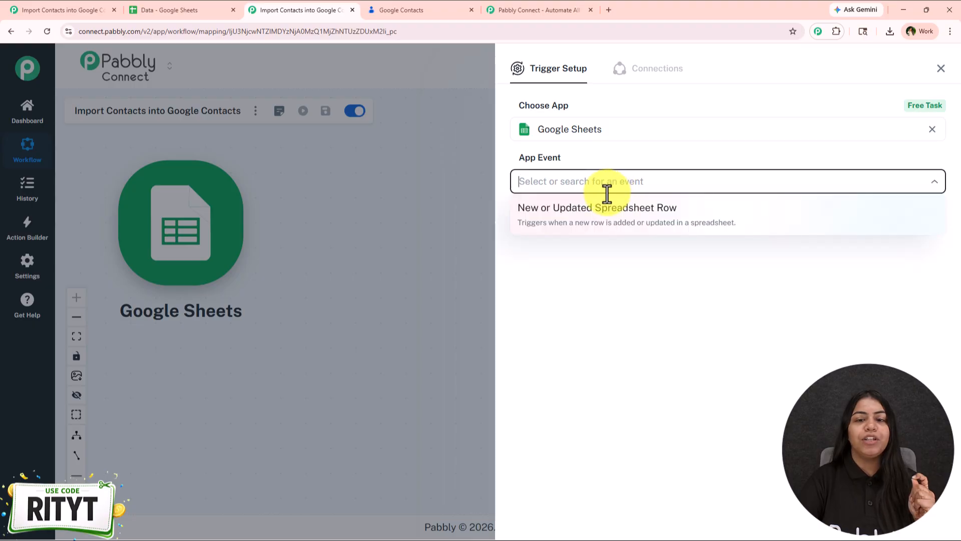
click(596, 230)
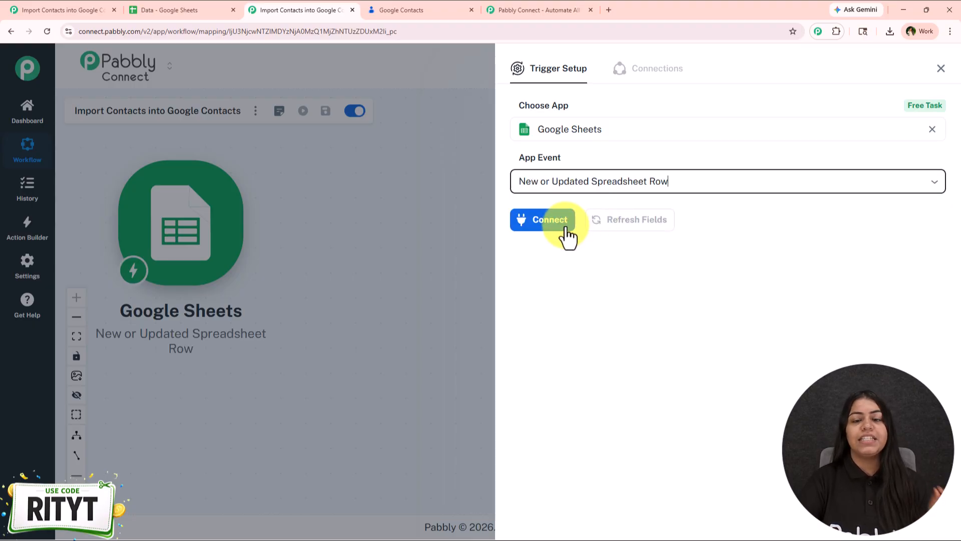
click(536, 224)
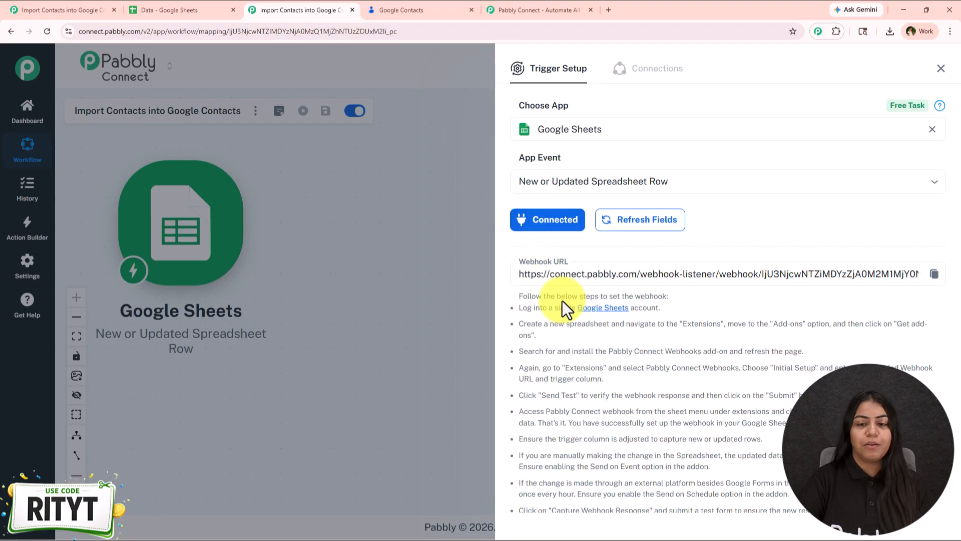
click(935, 274)
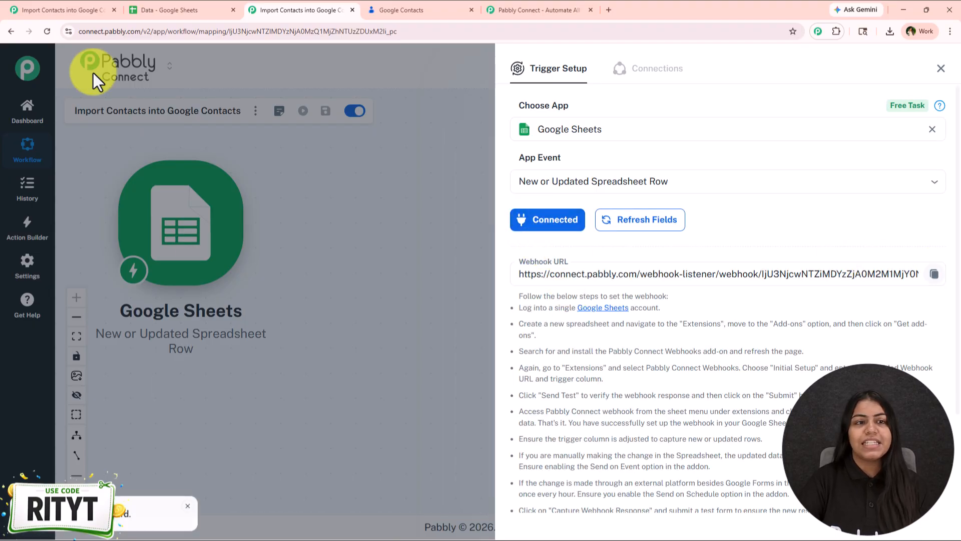
- Switch to the Data spreadsheet, find Pabbly Connect Webhooks in the Google Workspace Marketplace and check its listing for the installation status
click(178, 9)
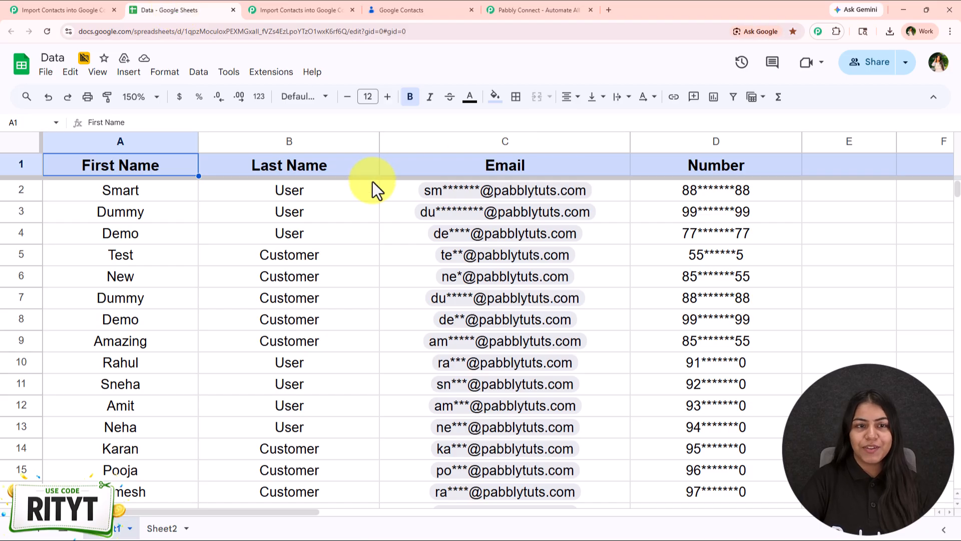
click(269, 73)
mouse_move(308, 101)
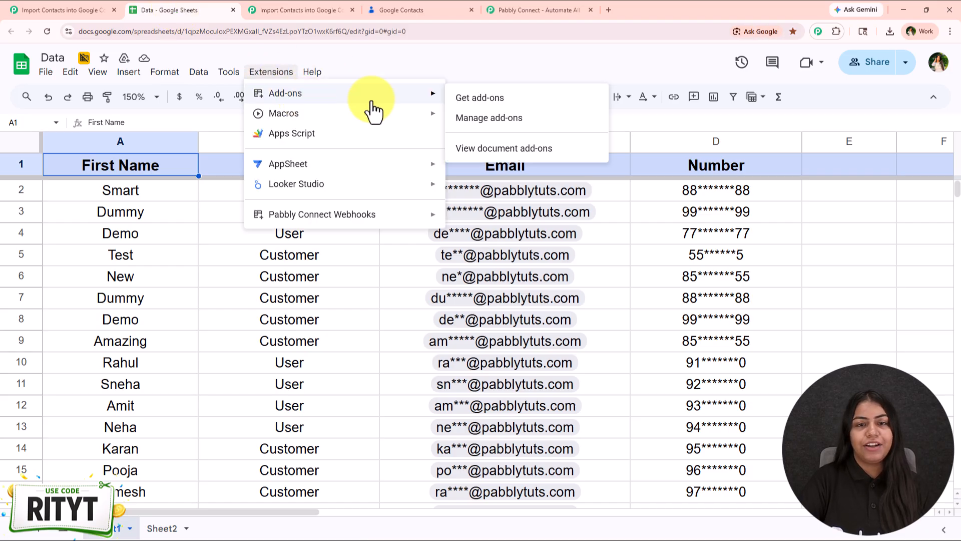
click(478, 98)
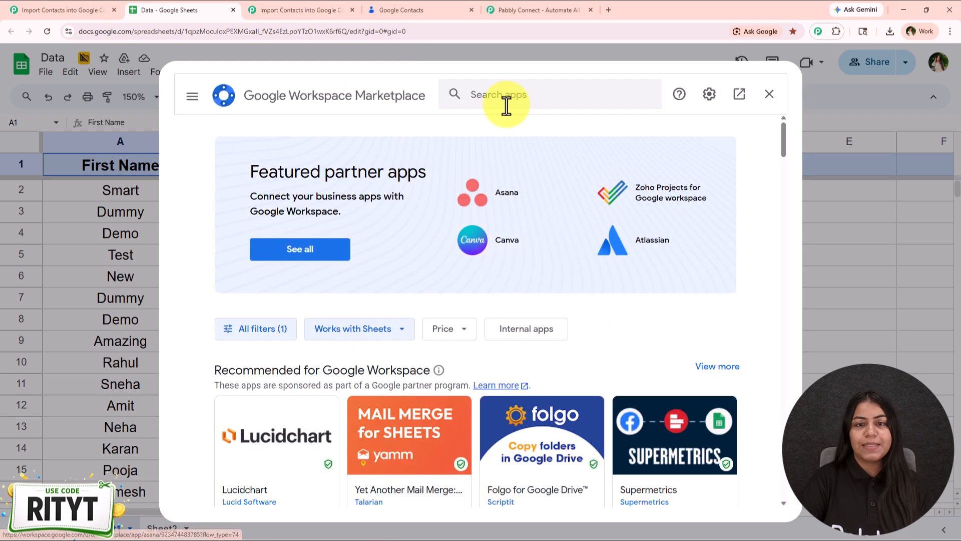
click(507, 103)
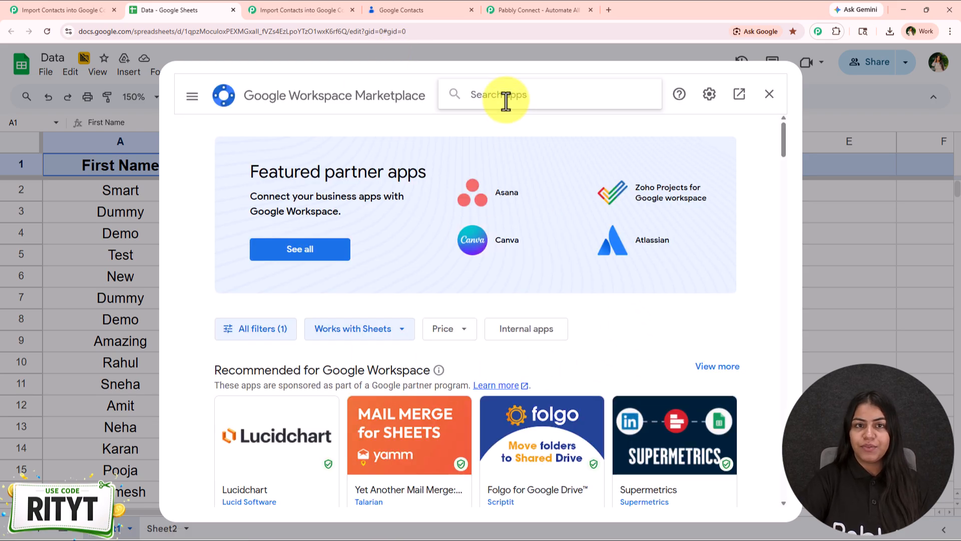
text(pabbly)
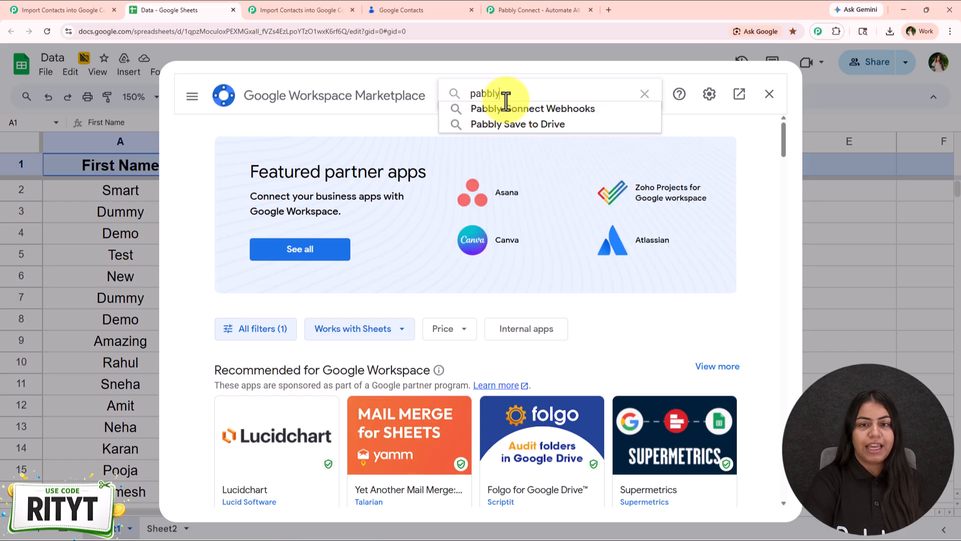
key(Down)
key(Return)
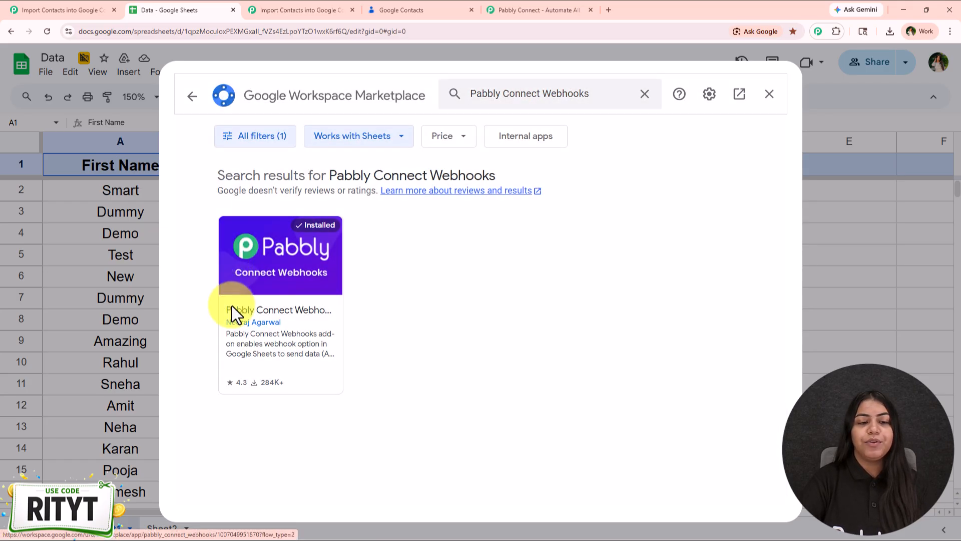
click(233, 314)
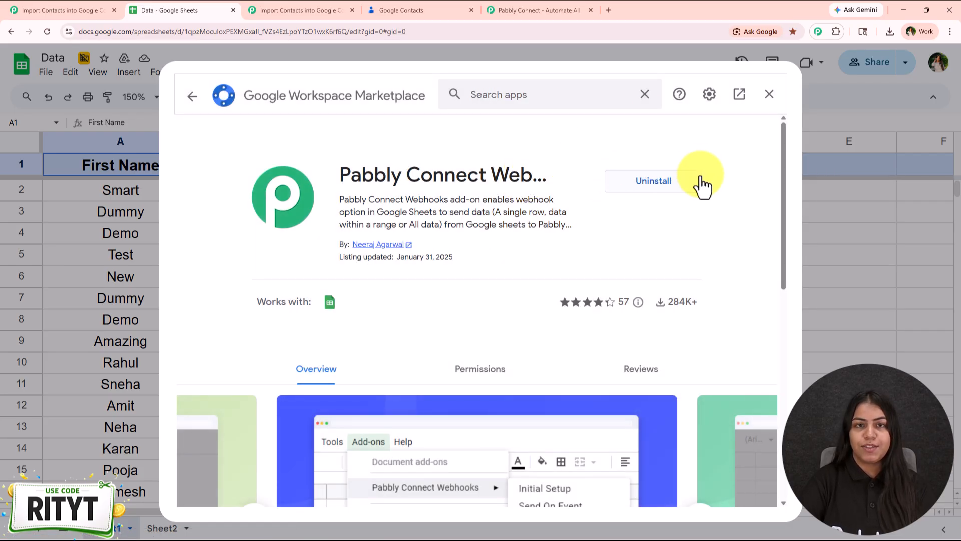
click(770, 95)
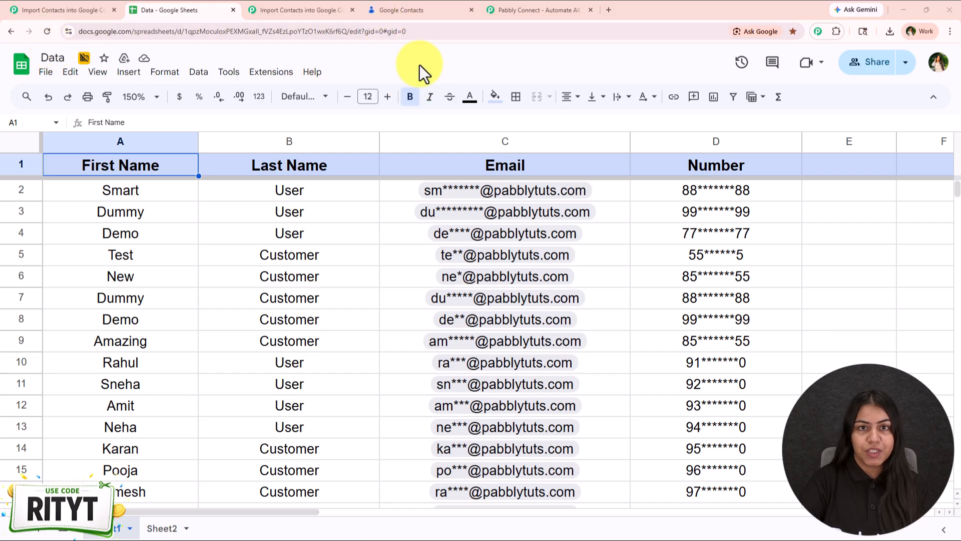
- Open the Pabbly Connect Webhooks Initial Setup for the Data spreadsheet and paste the copied workflow webhook URL
click(267, 75)
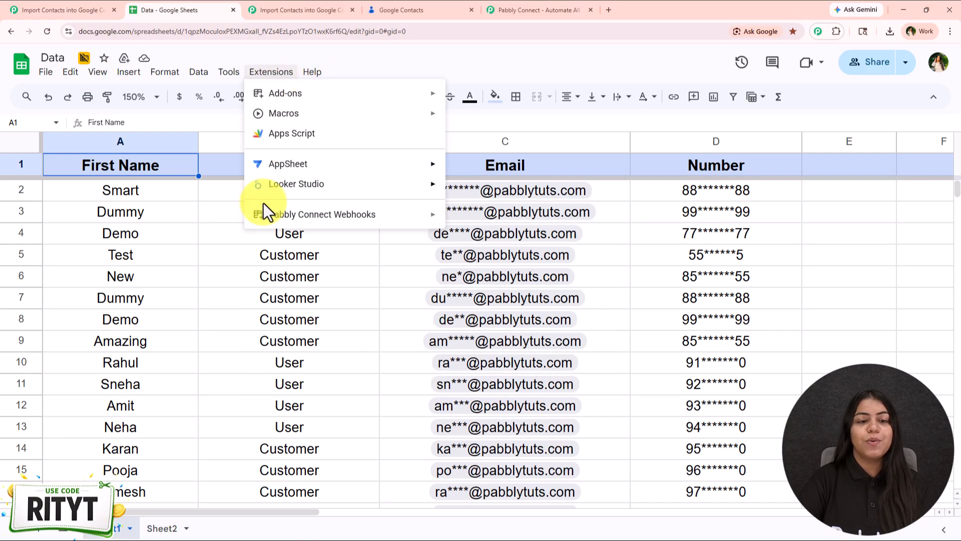
mouse_move(260, 220)
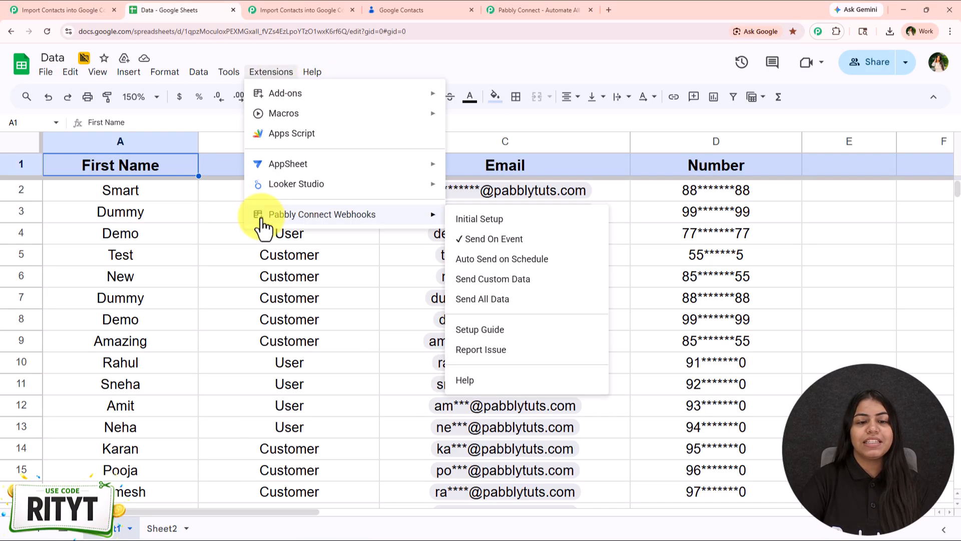
click(458, 219)
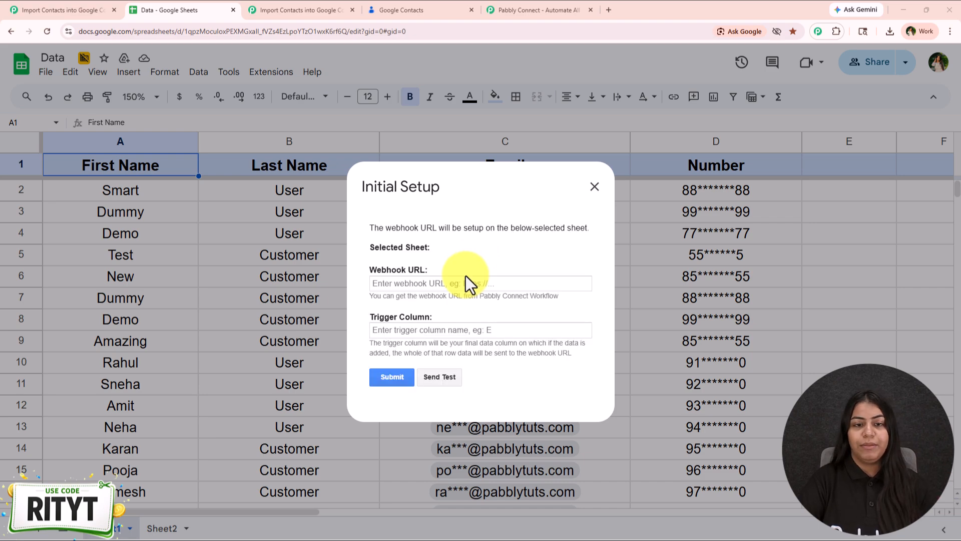
click(434, 286)
key(ctrl+v)
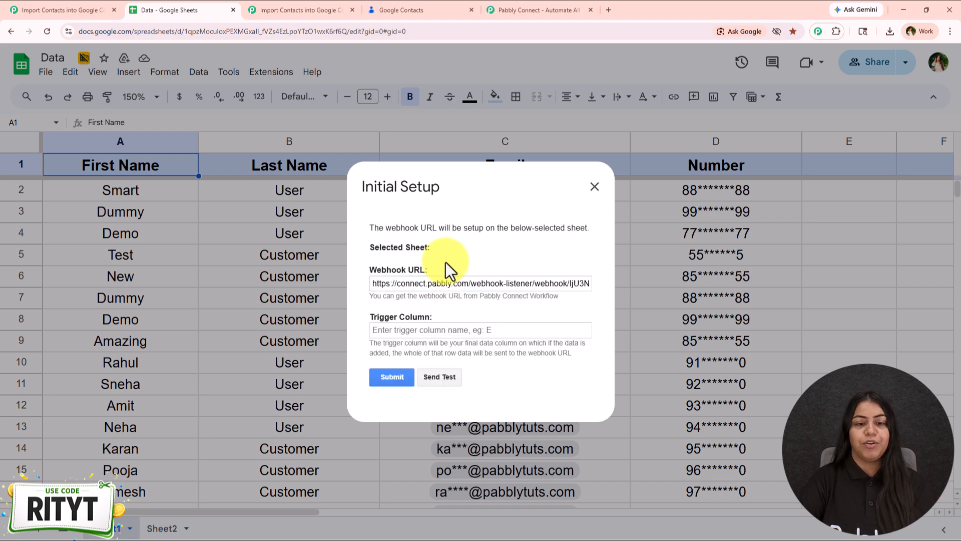
- Set the trigger column to D and submit the Initial Setup for Sheet1
click(449, 330)
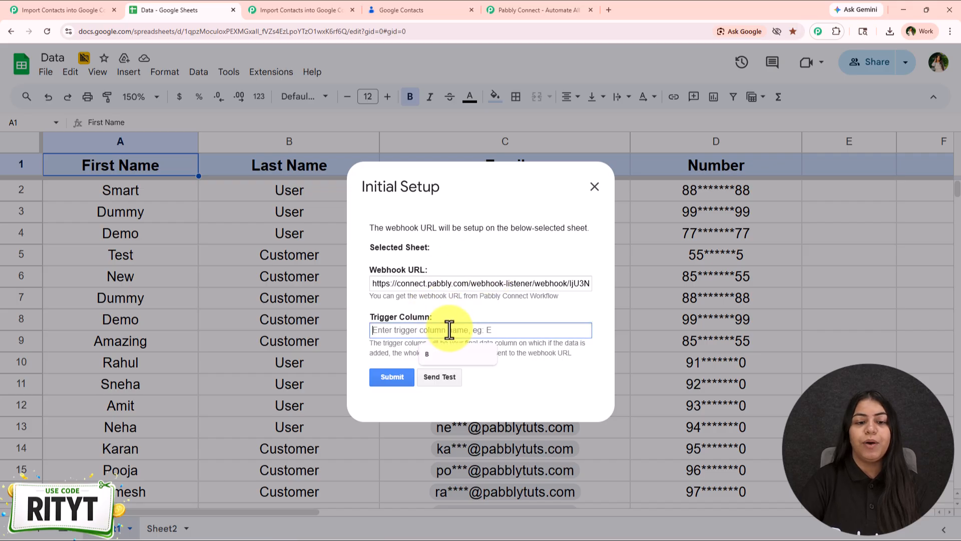
text(DD)
triple_click(393, 284)
click(425, 326)
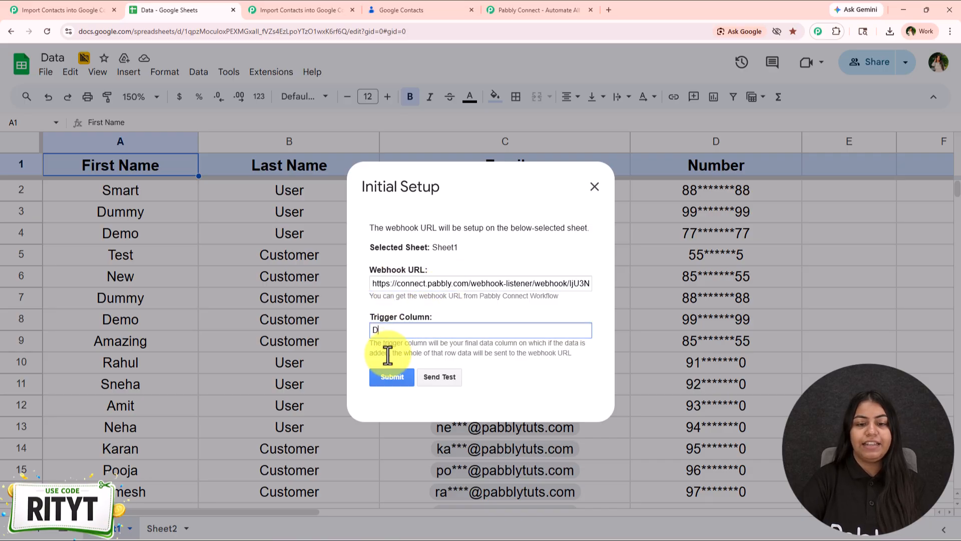
drag(585, 356, 393, 354)
click(578, 354)
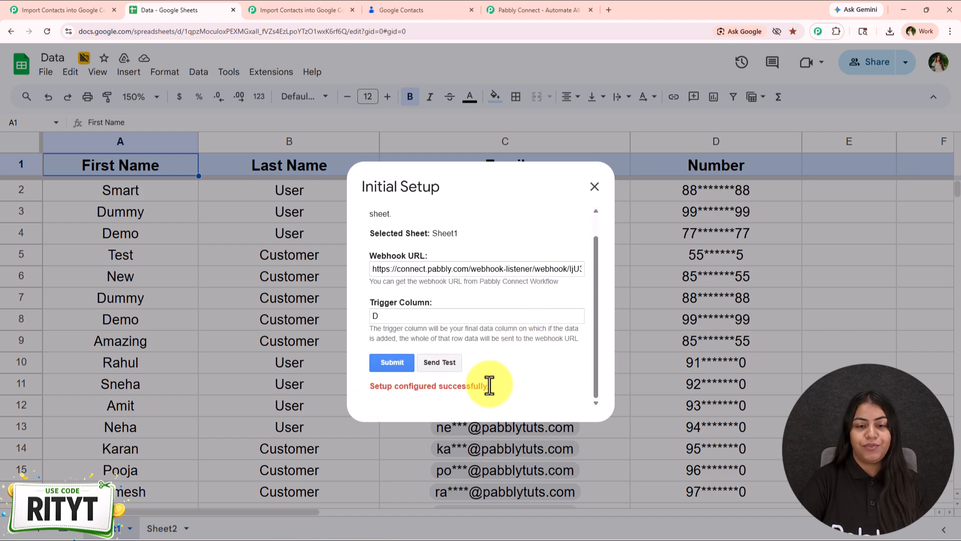
- Check the webhook response status of the workflow's Google Sheets trigger, and send test data from the spreadsheet's Initial Setup
click(324, 7)
scroll(615, 250, down, 3)
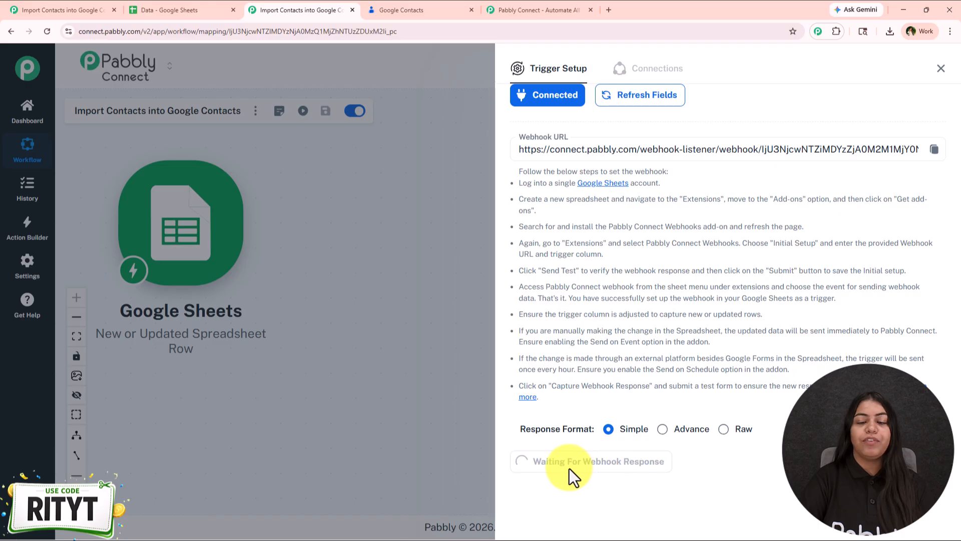
click(202, 4)
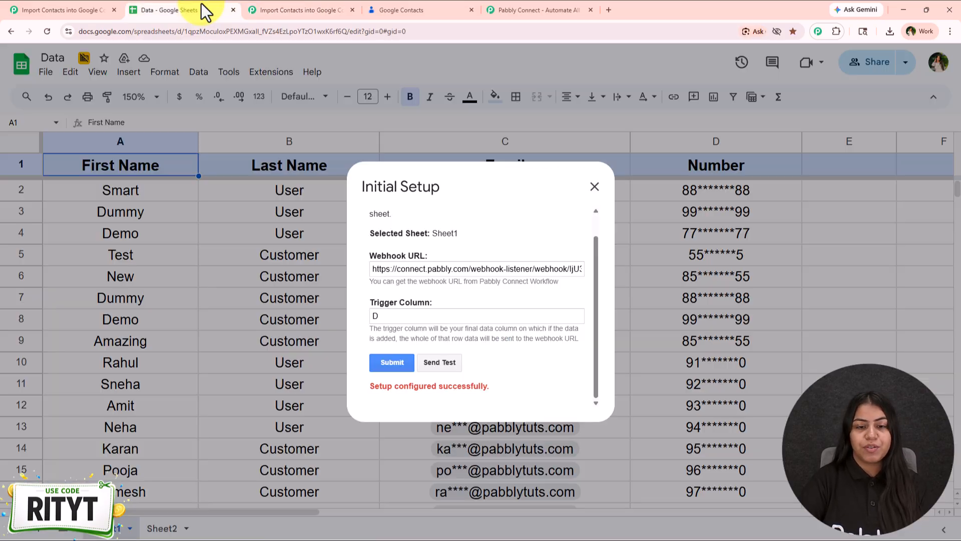
click(453, 366)
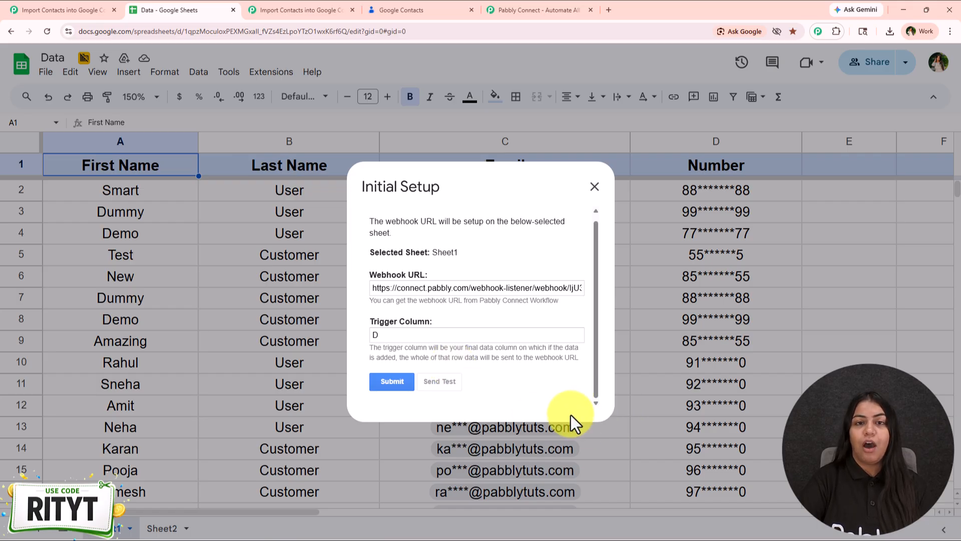
scroll(570, 392, down, 1)
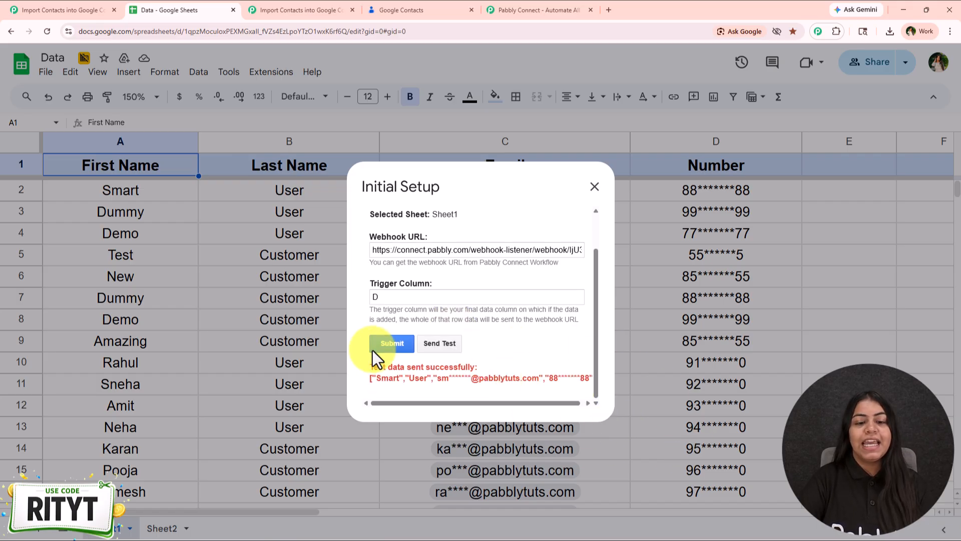
- Return to the workflow, review the response fields received by the Google Sheets trigger, and close the trigger setup
click(302, 12)
scroll(601, 301, down, 10)
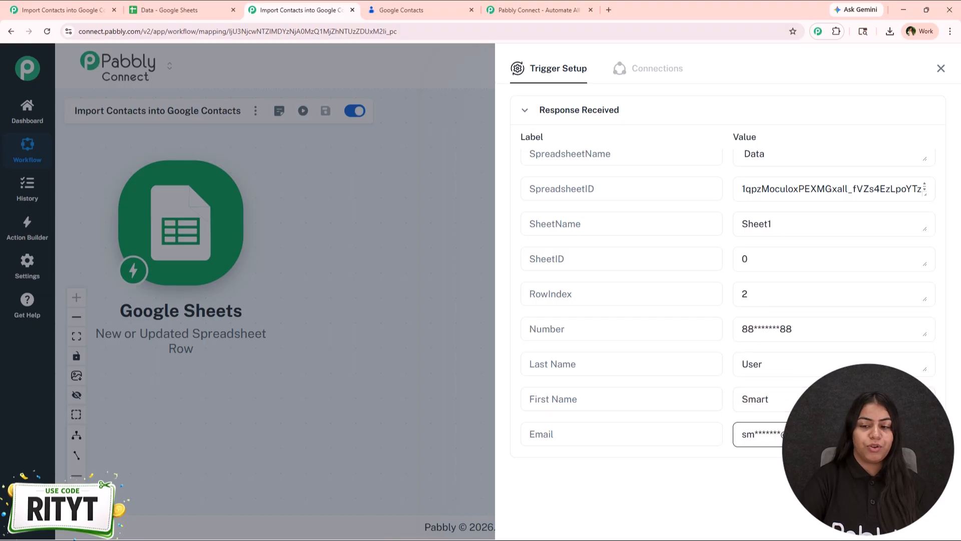
click(941, 68)
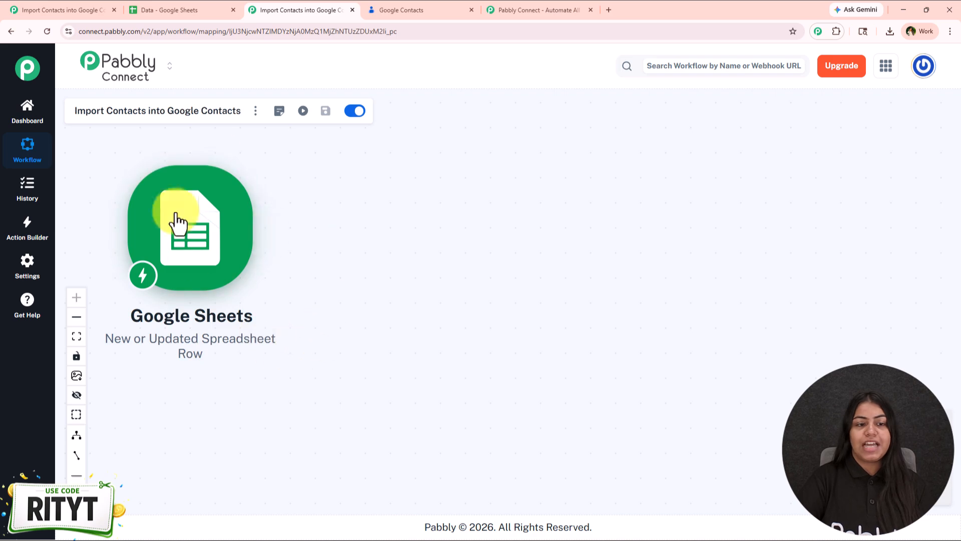
mouse_move(206, 221)
- Switch to the Data spreadsheet, close the Initial Setup dialog and look over the contact rows
click(200, 11)
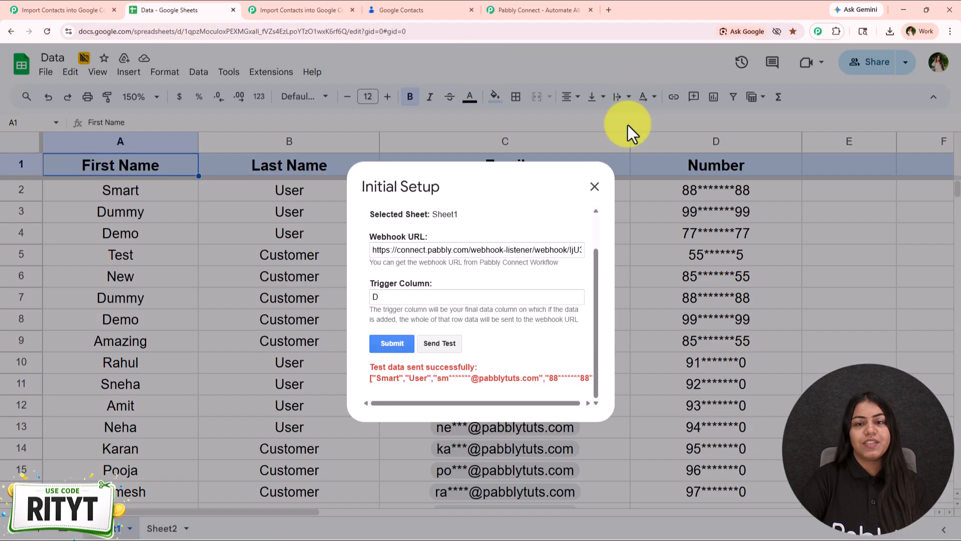
click(594, 186)
drag(163, 196, 171, 469)
click(272, 326)
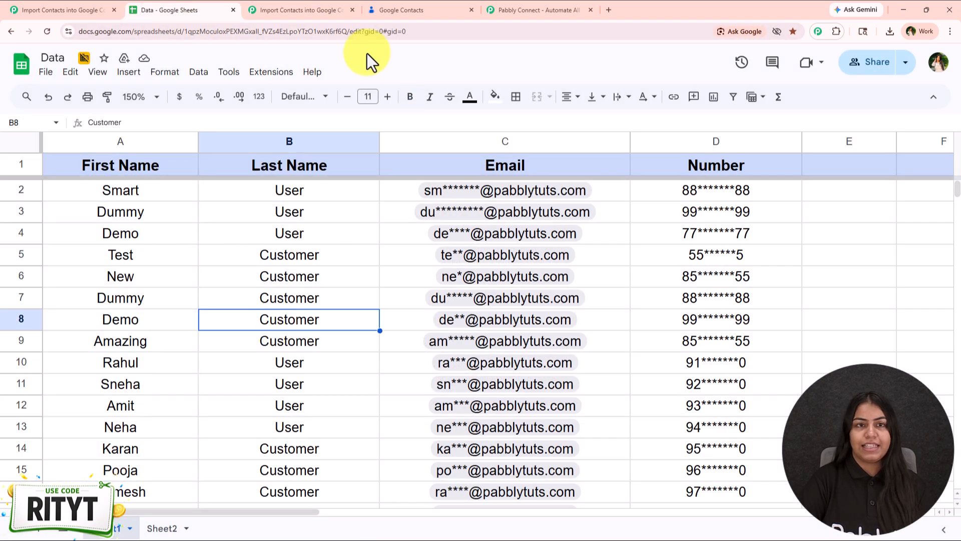
- Add a Google Contacts action after the Google Sheets trigger with the Create Contact event and start its connection
click(300, 18)
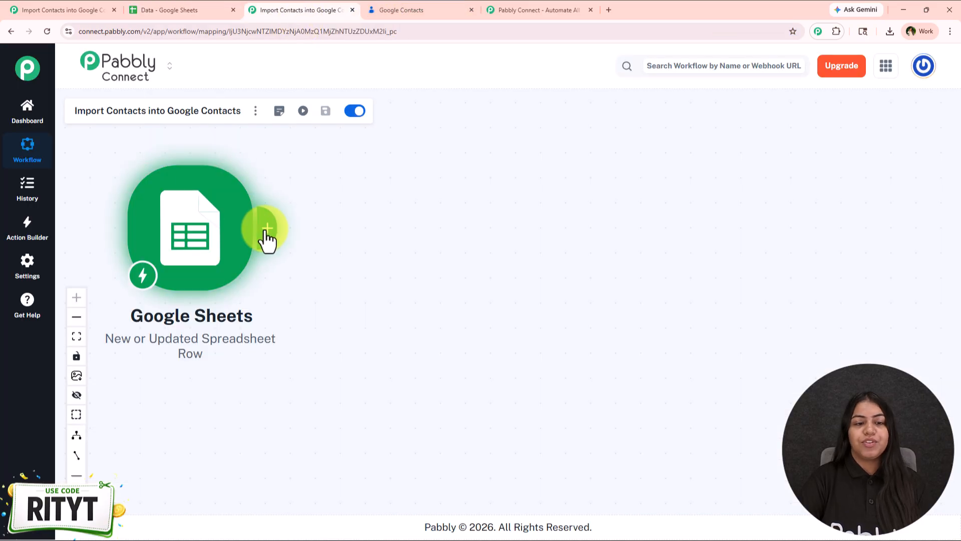
click(266, 229)
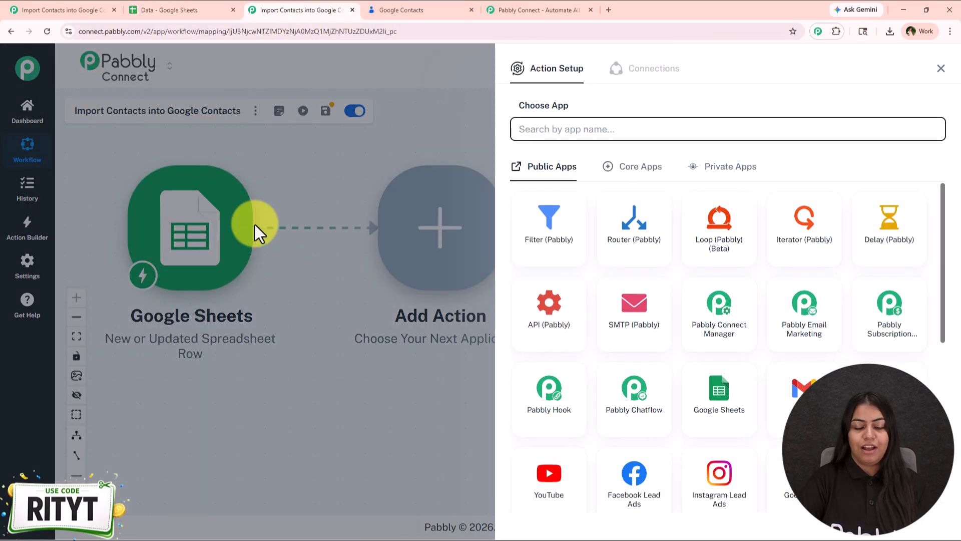
text(Google)
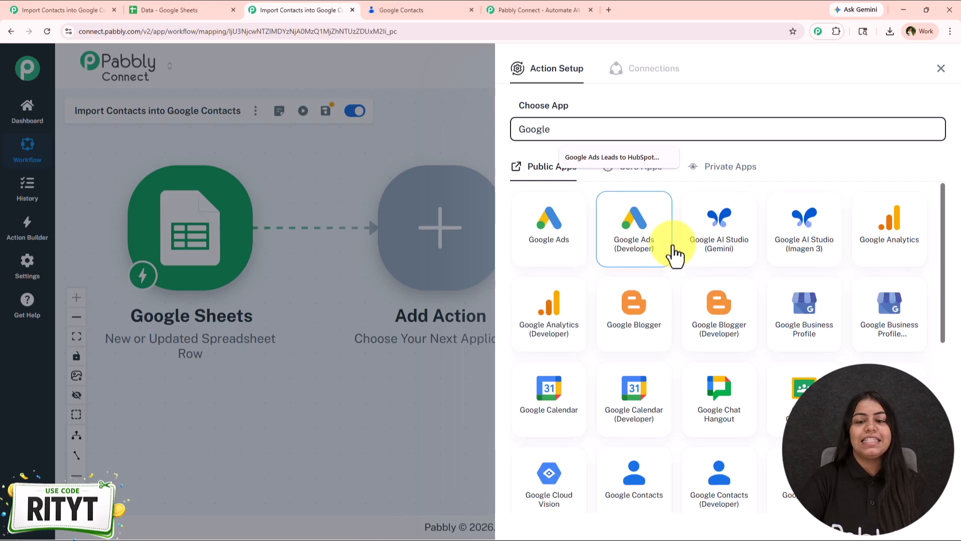
click(656, 489)
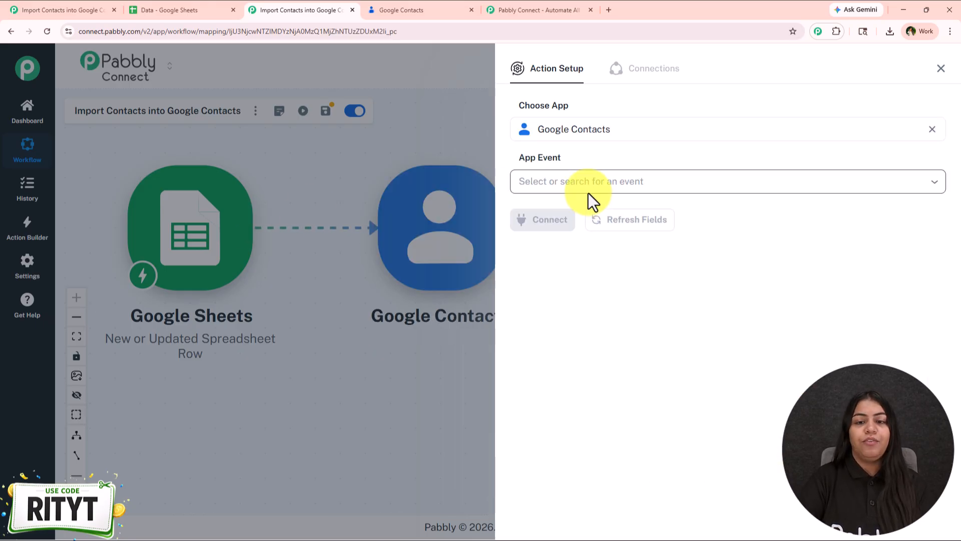
click(589, 185)
click(579, 212)
click(565, 219)
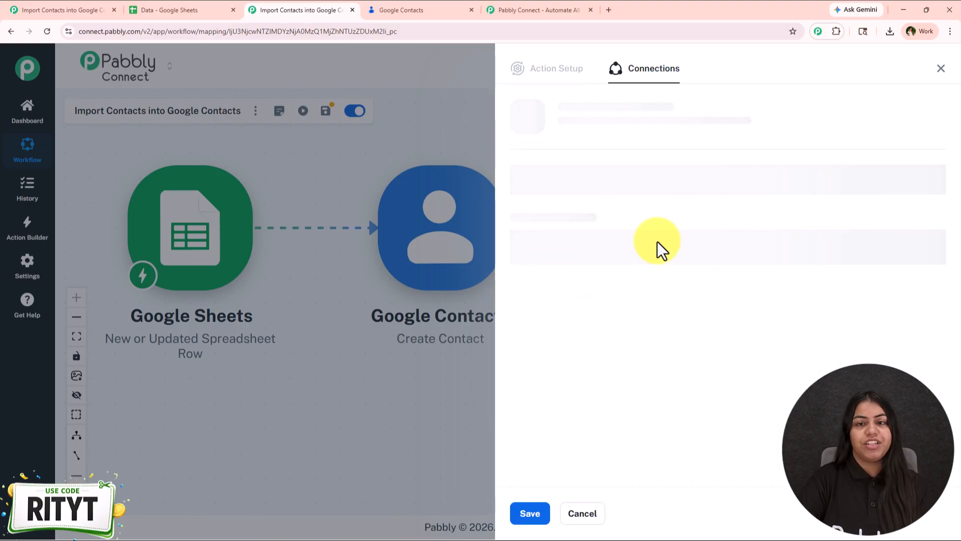
- Create a new Google Contacts connection by signing in with a Google account and allowing Pabbly Connect to access its contacts
drag(594, 115, 670, 118)
drag(778, 176, 644, 180)
click(530, 513)
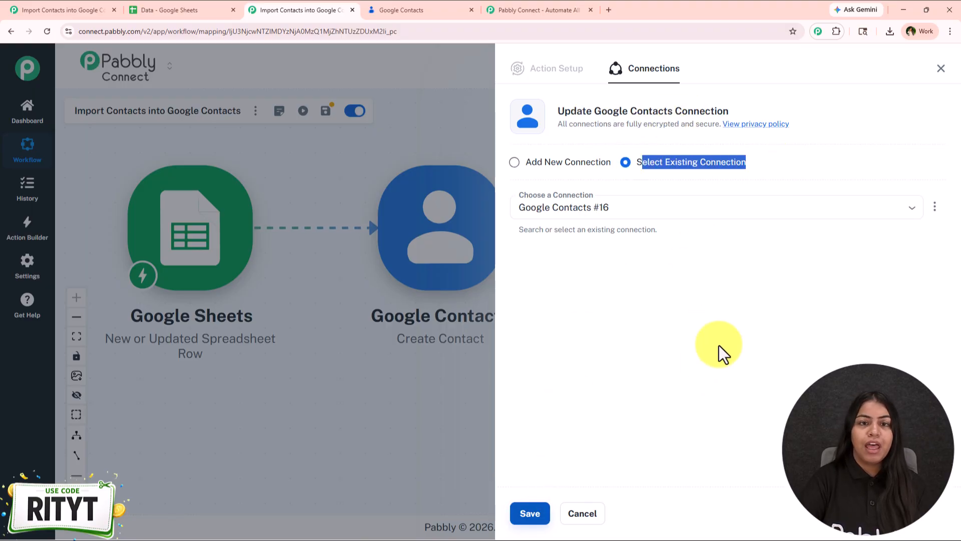
click(529, 163)
click(560, 286)
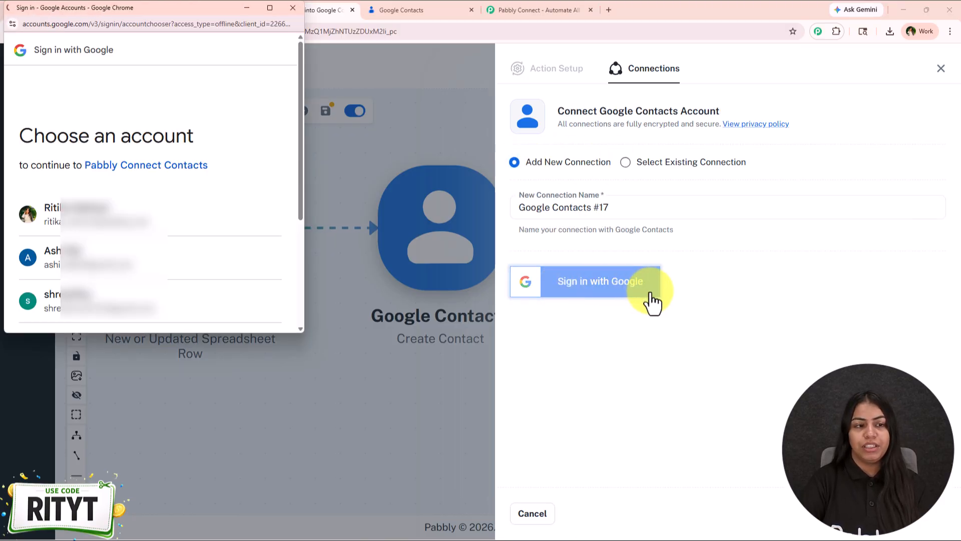
click(133, 214)
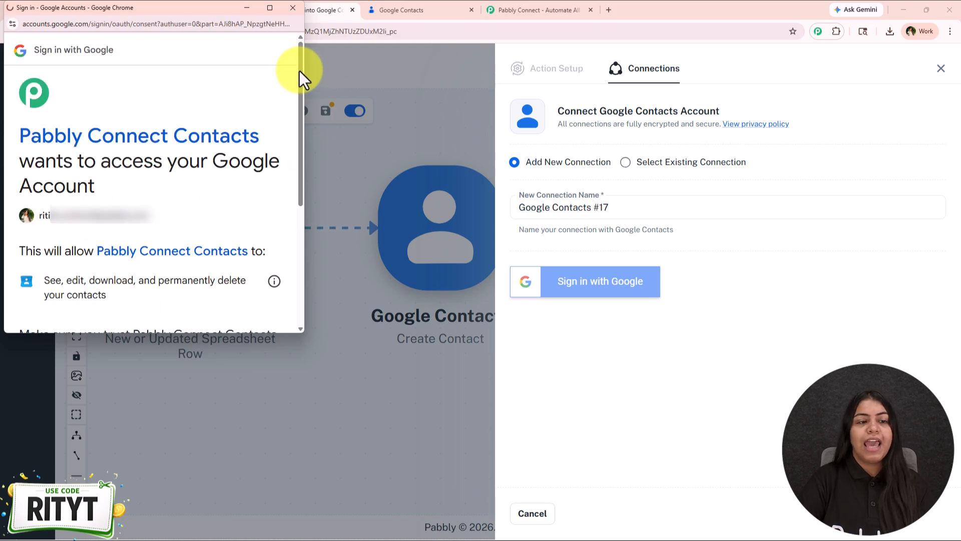
scroll(299, 92, down, 5)
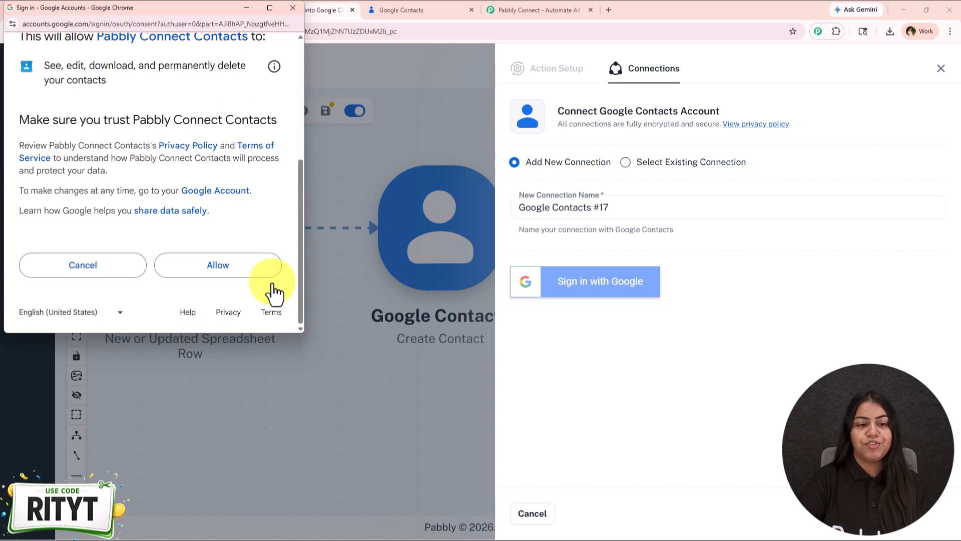
click(260, 285)
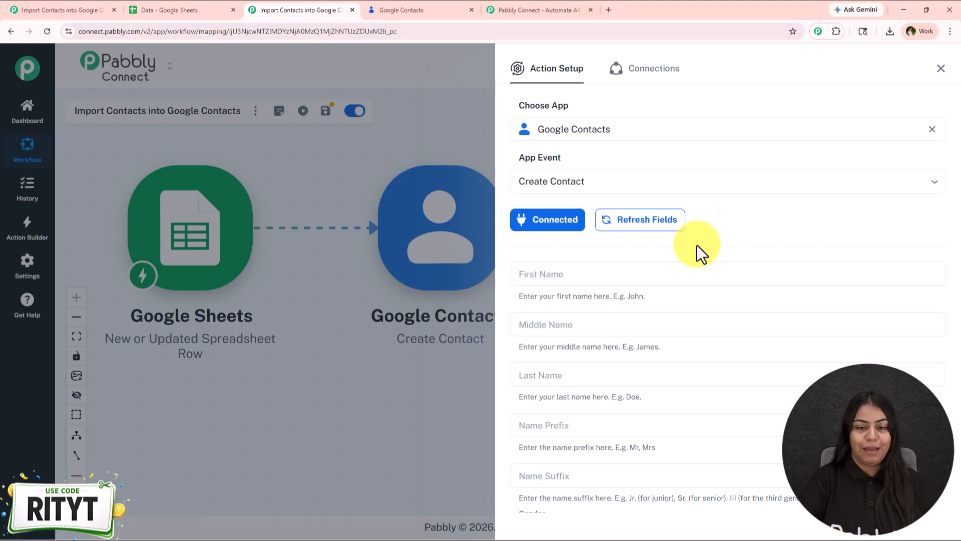
scroll(697, 245, down, 2)
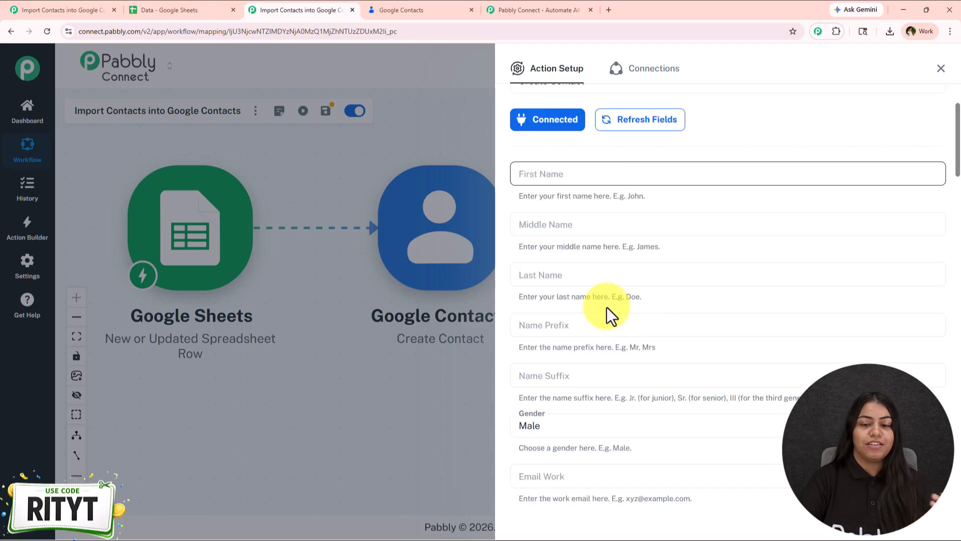
scroll(595, 381, up, 2)
click(560, 274)
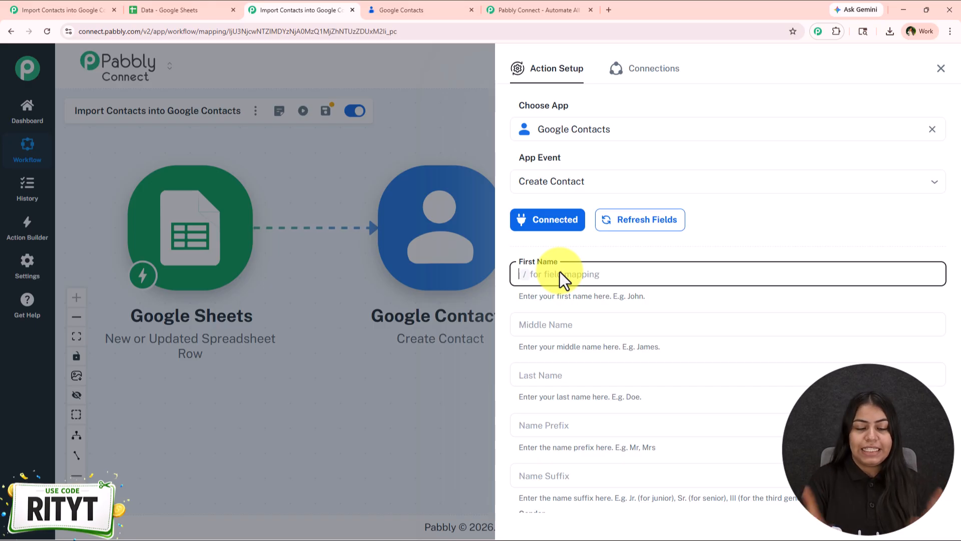
text(RITYT)
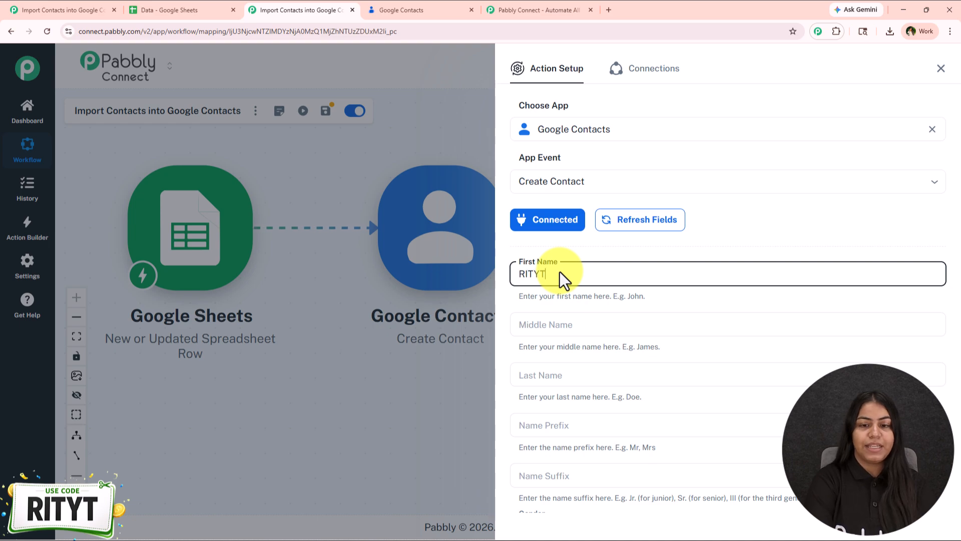
key(ctrl+a)
key(BackSpace)
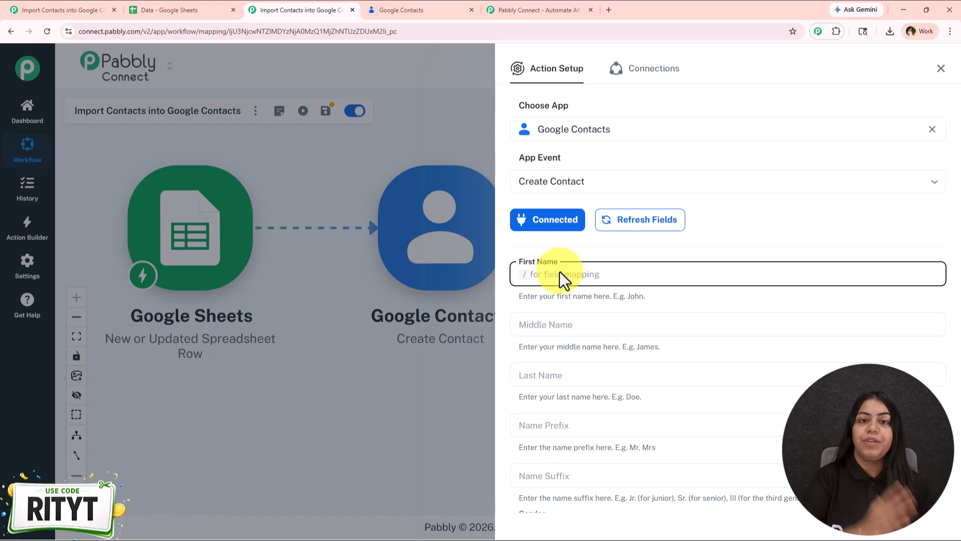
- Map the contact's First Name field to the First Name value from the Google Sheets trigger
text(/nam)
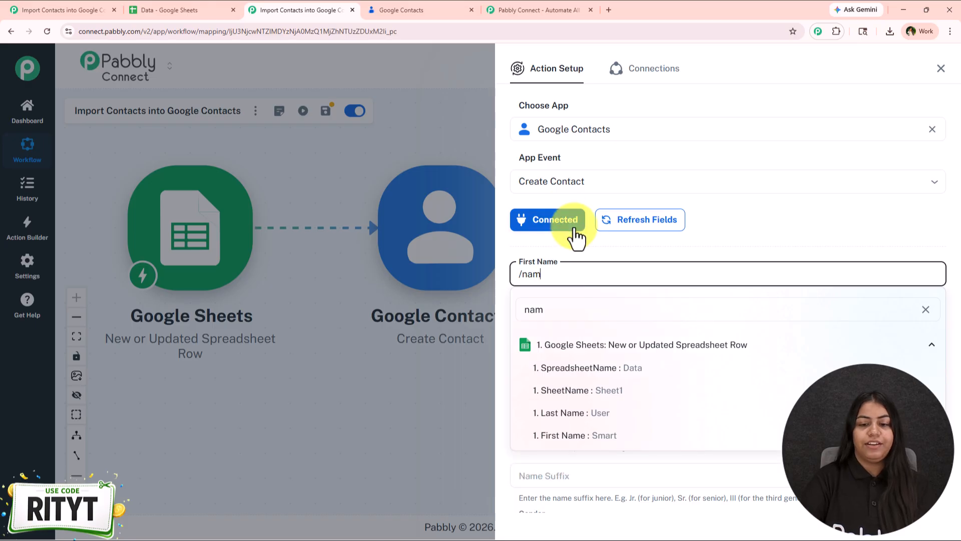
click(586, 436)
click(560, 329)
- Try mapping the contact's Last Name field to the trigger's Last Name value, and clear that mapping again
click(554, 375)
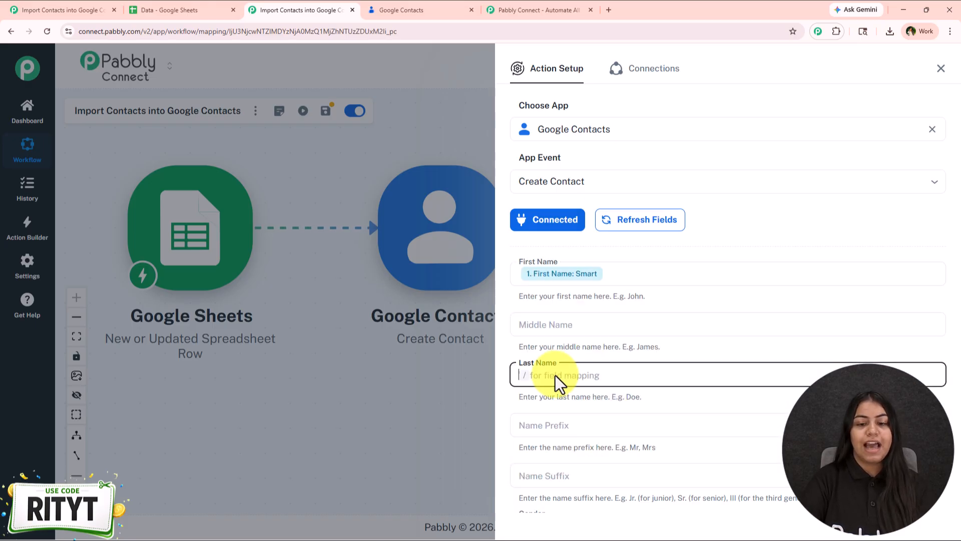
text(/last)
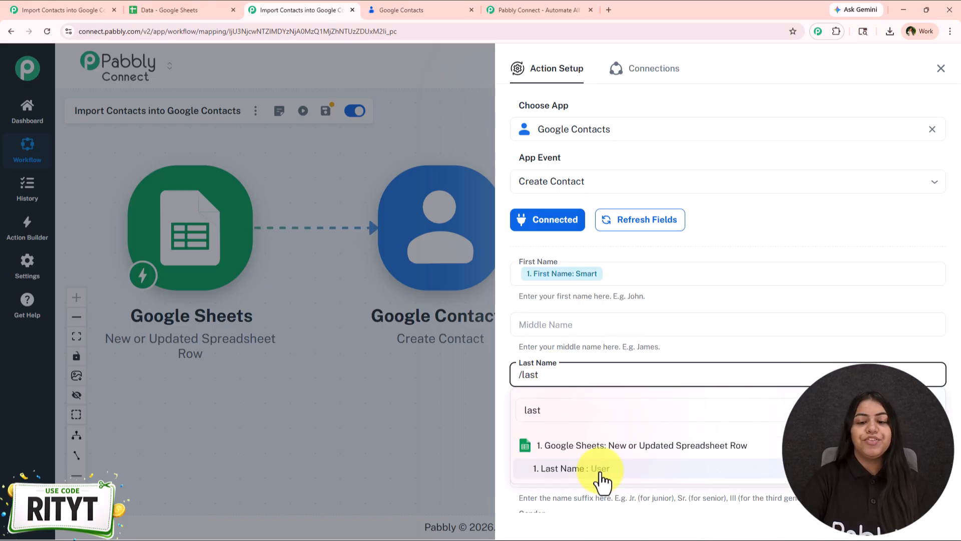
click(596, 470)
scroll(629, 409, down, 5)
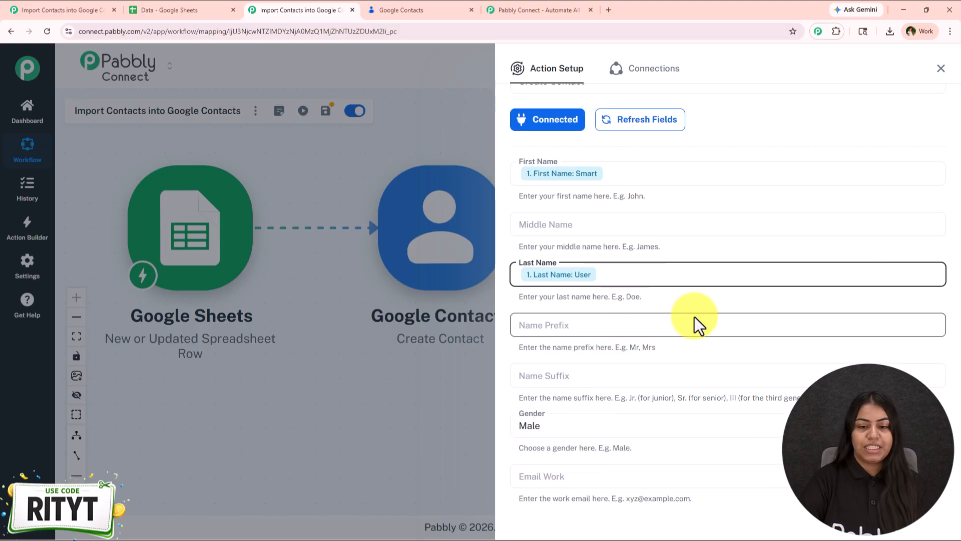
scroll(629, 380, up, 3)
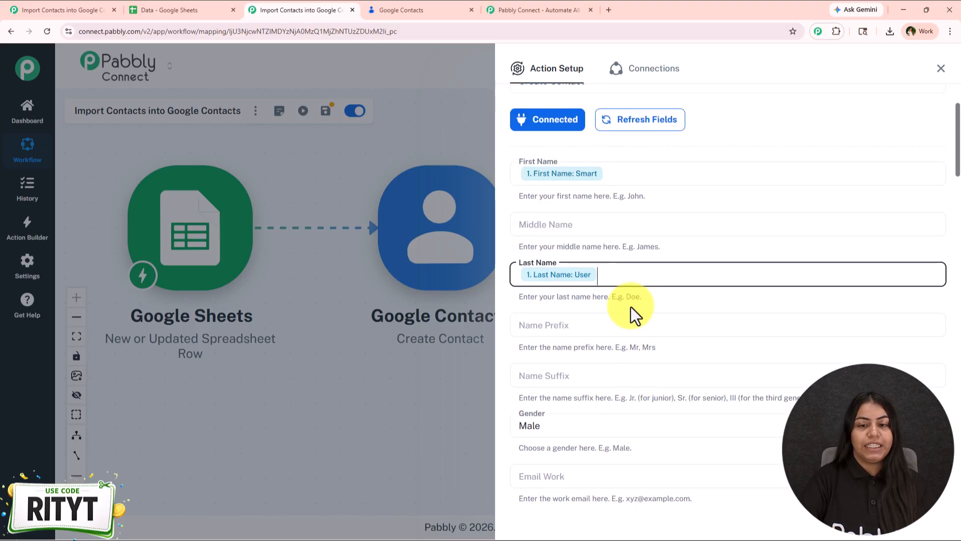
key(BackSpace)
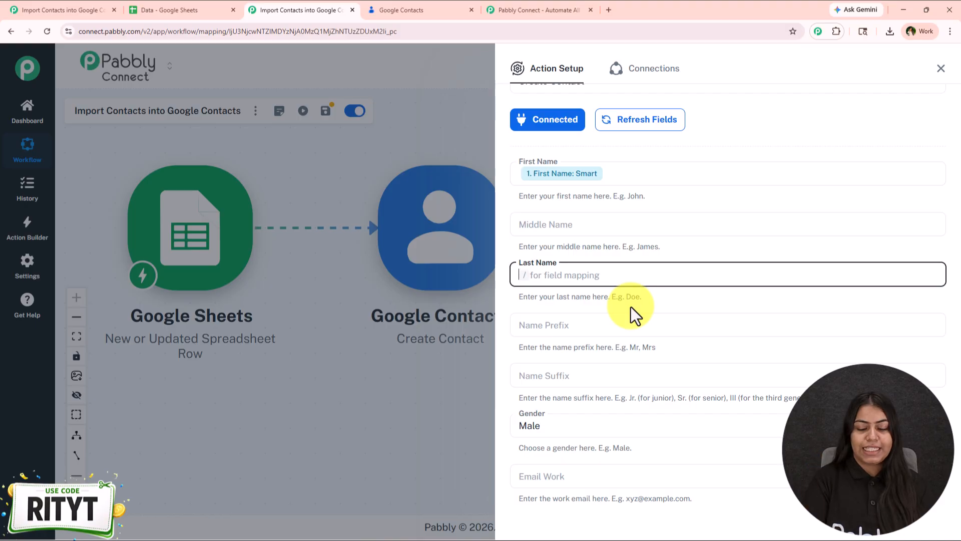
- Map the Last Name field to the trigger's Last Name value, and switch Gender to mapping mode with its preset value cleared
text(/user)
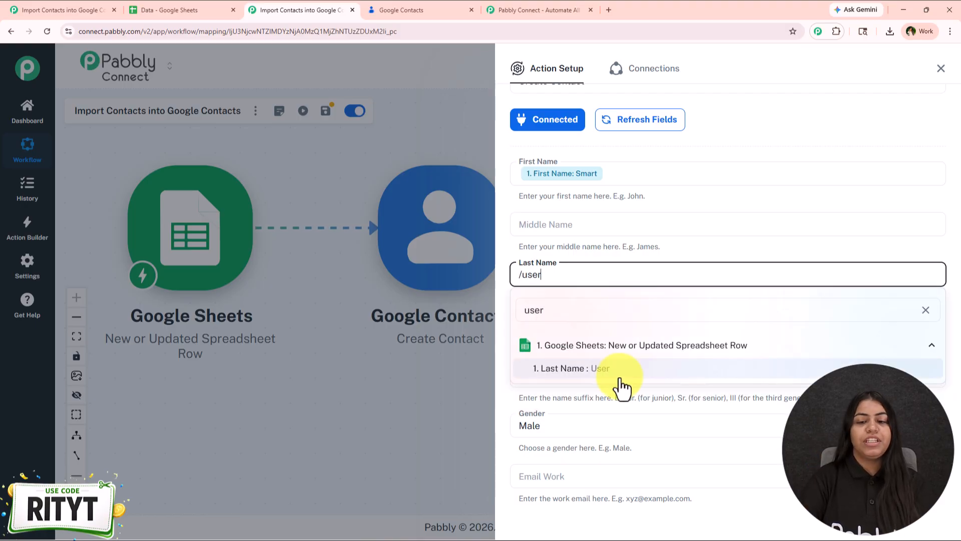
click(619, 373)
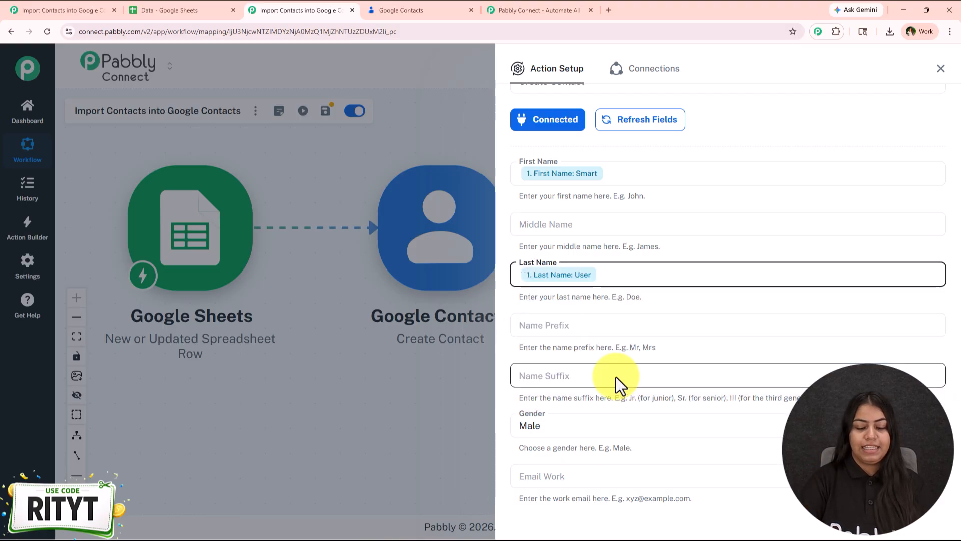
scroll(587, 293, down, 1)
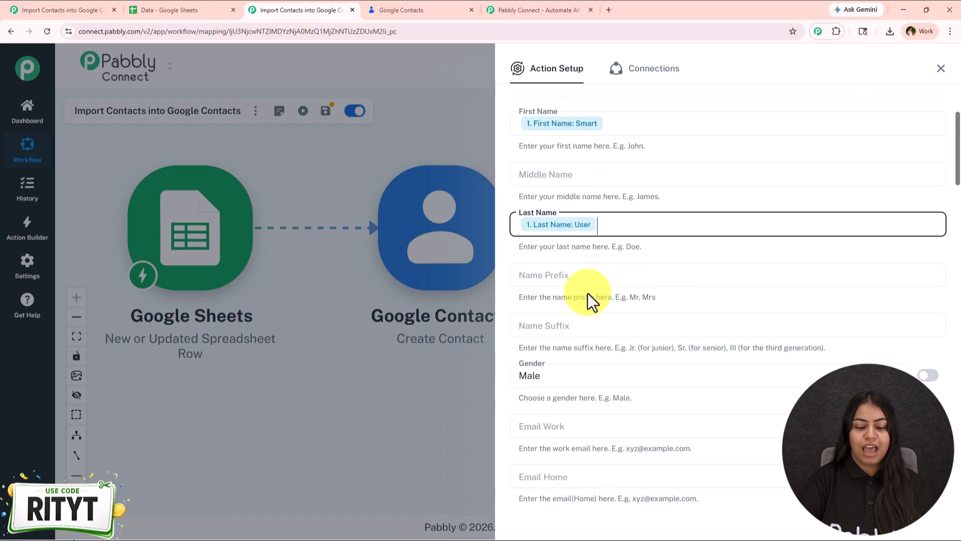
scroll(588, 293, down, 1)
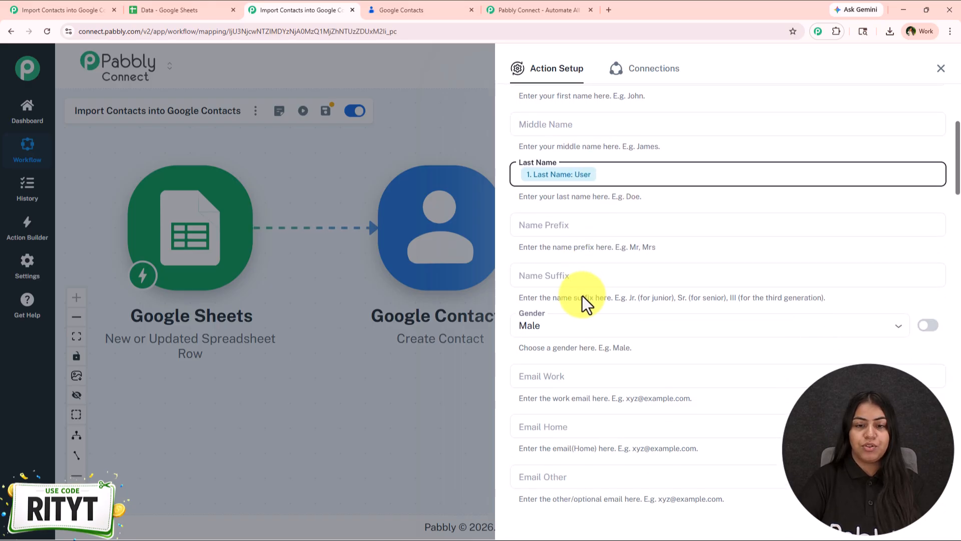
click(552, 328)
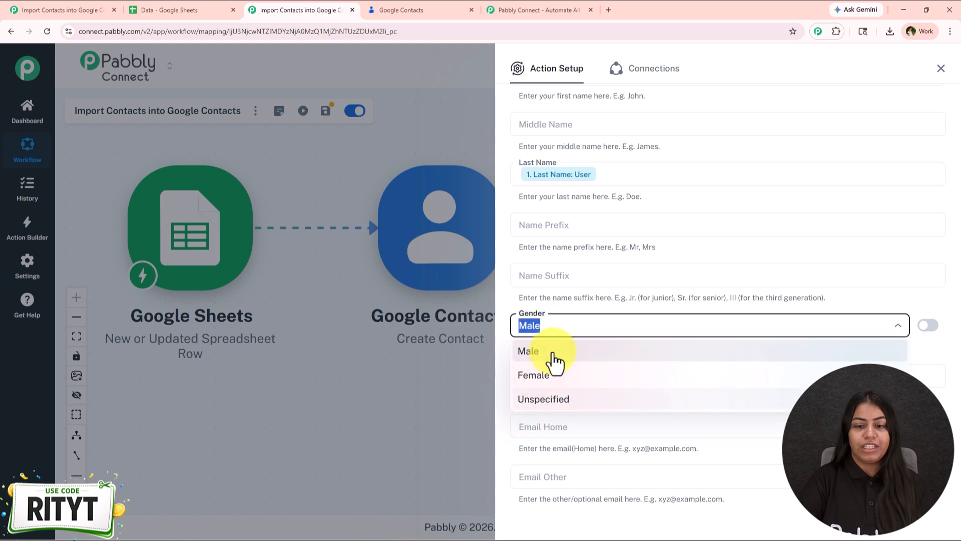
click(576, 302)
click(936, 330)
key(ctrl+a)
key(BackSpace)
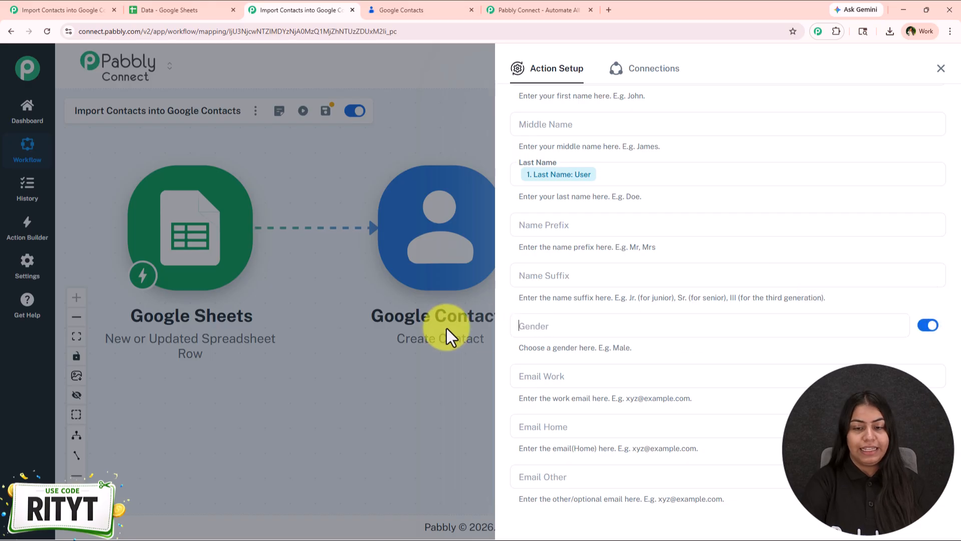
- Map the contact's Email Work field to the Email value from the Google Sheets trigger
scroll(756, 252, down, 2)
click(576, 273)
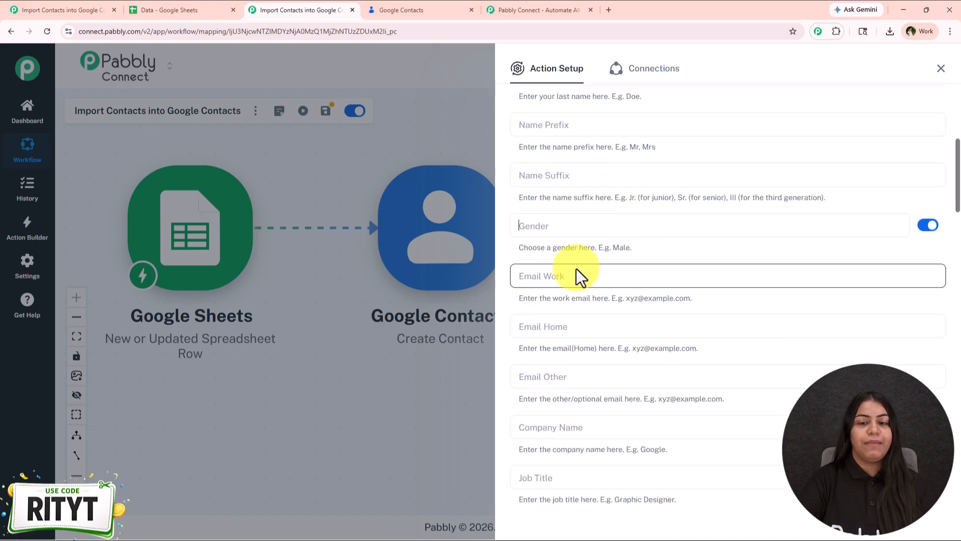
text(/@)
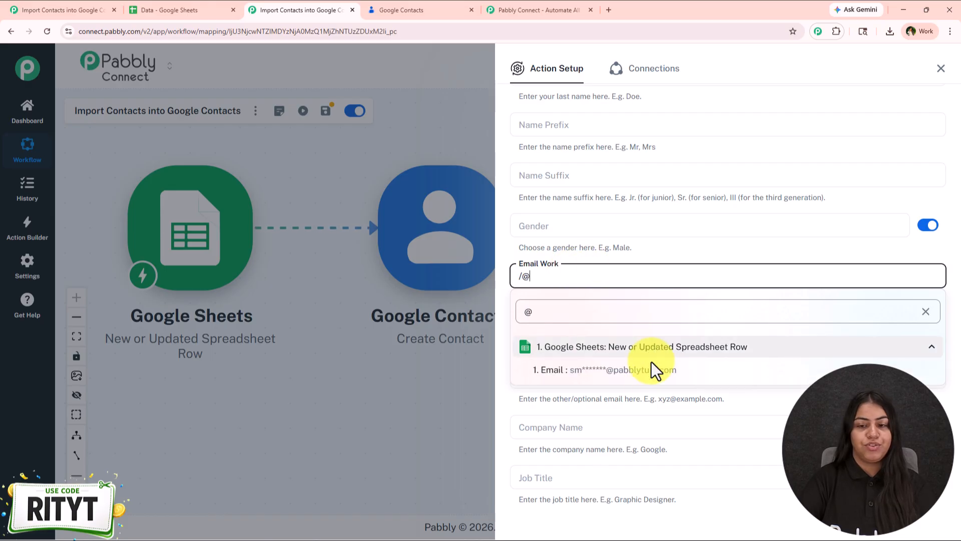
click(650, 371)
- Map the contact's Phone Number (Work) field to the Number value from the Google Sheets trigger
scroll(629, 340, down, 4)
click(587, 232)
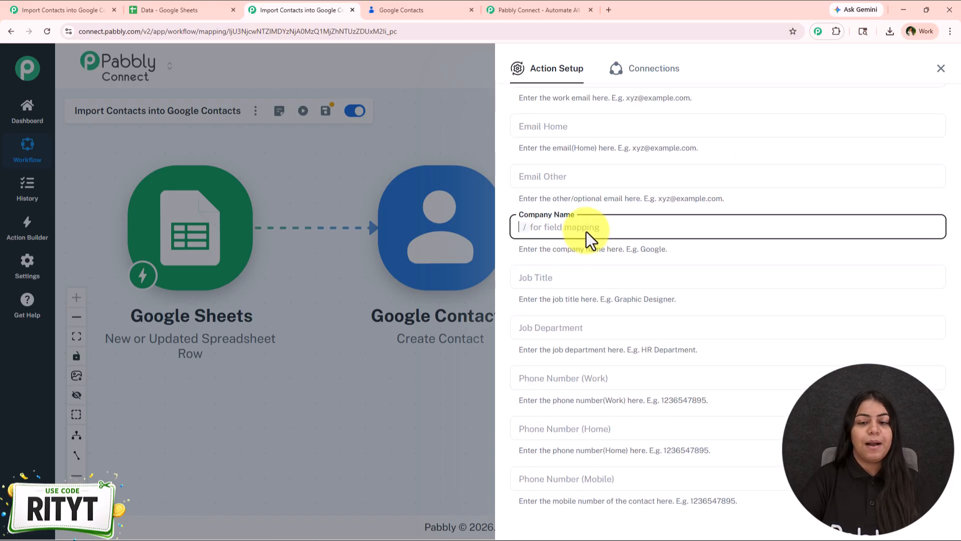
scroll(670, 240, down, 3)
click(578, 230)
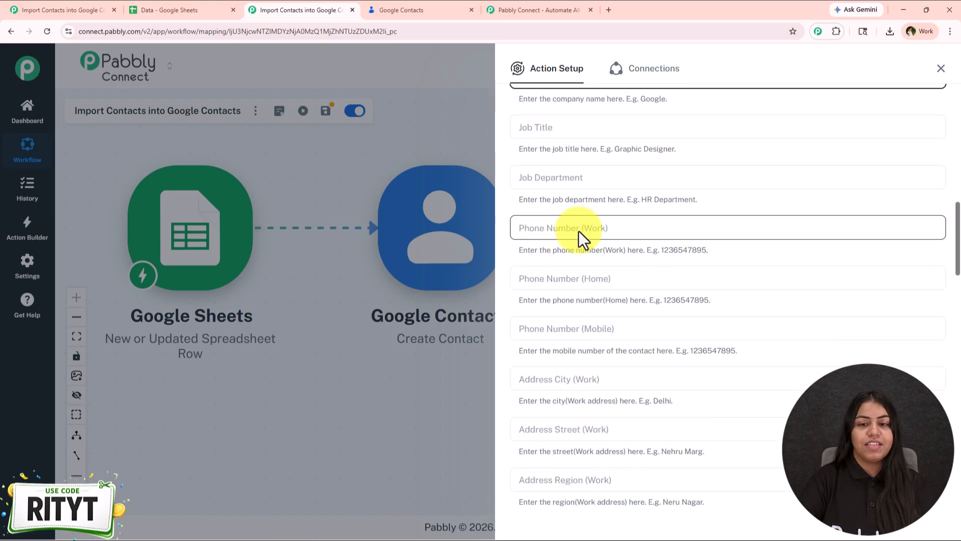
text(/ph)
key(BackSpace)
key(BackSpace)
text(+)
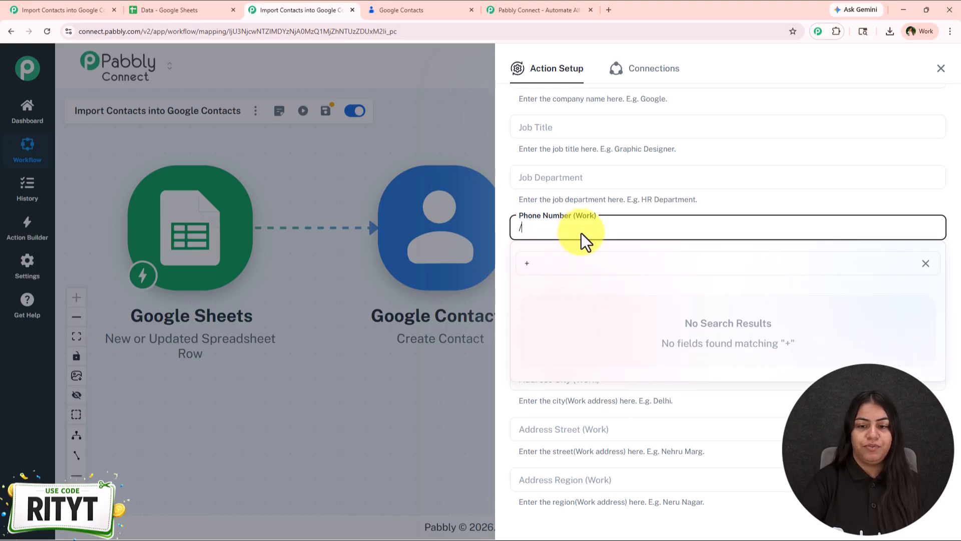
click(578, 263)
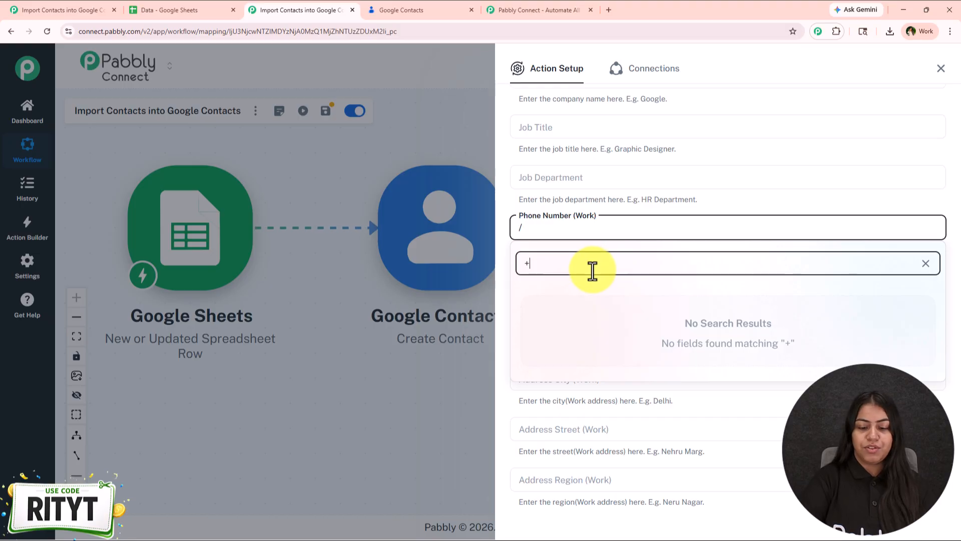
key(BackSpace)
scroll(624, 376, down, 2)
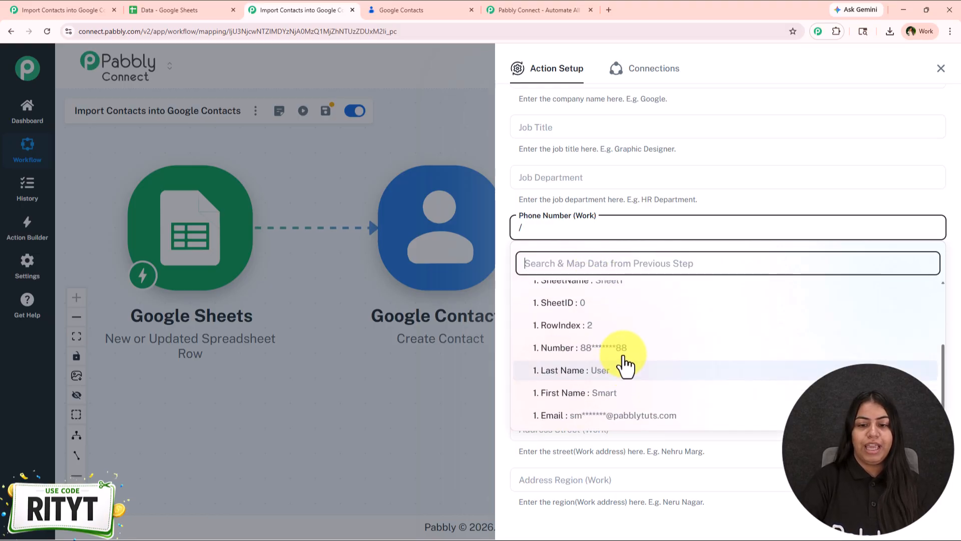
click(623, 349)
- Switch the Event Type and Relationship Type fields to mapping mode and clear their preset values
scroll(652, 341, down, 8)
scroll(652, 345, down, 10)
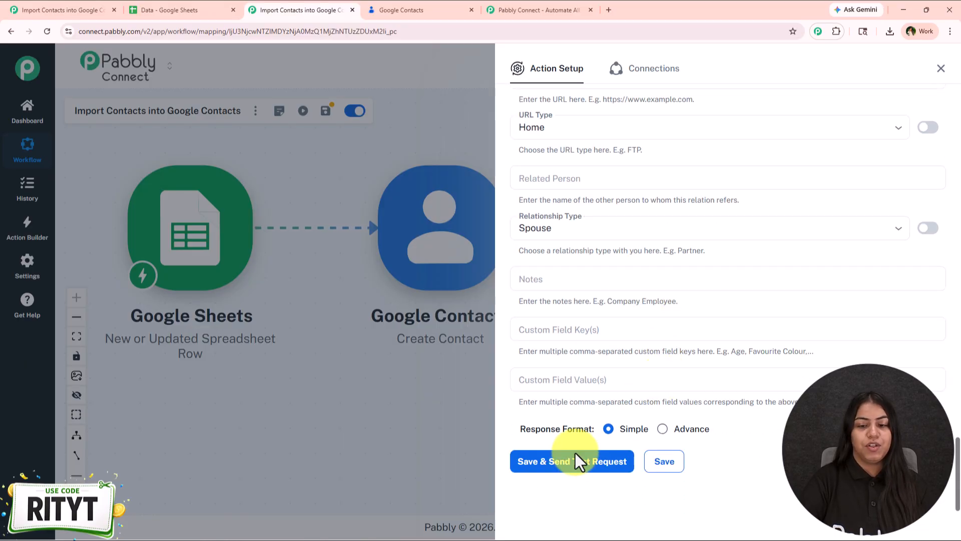
scroll(633, 481, up, 4)
scroll(656, 458, up, 3)
scroll(747, 397, down, 4)
click(926, 176)
drag(890, 180, 485, 215)
key(BackSpace)
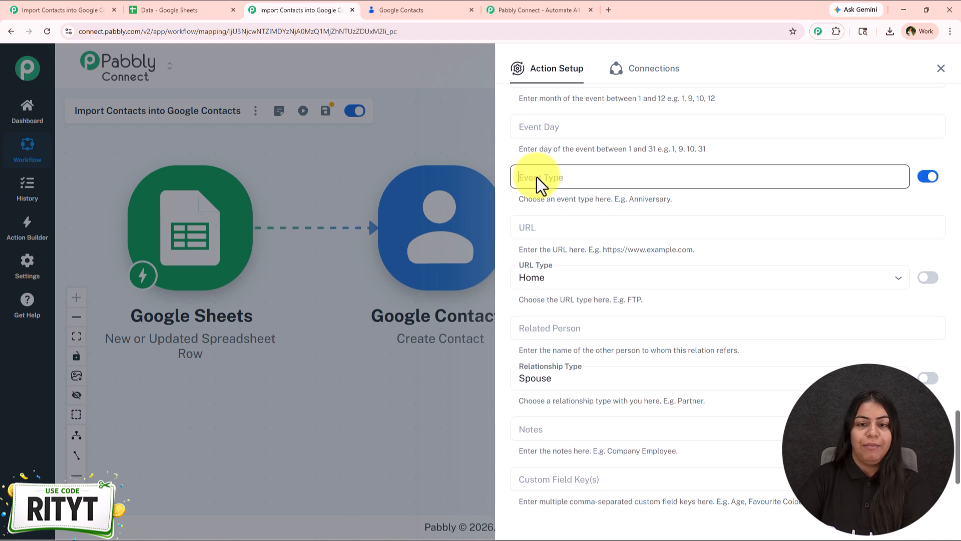
click(927, 378)
drag(678, 395, 483, 388)
key(BackSpace)
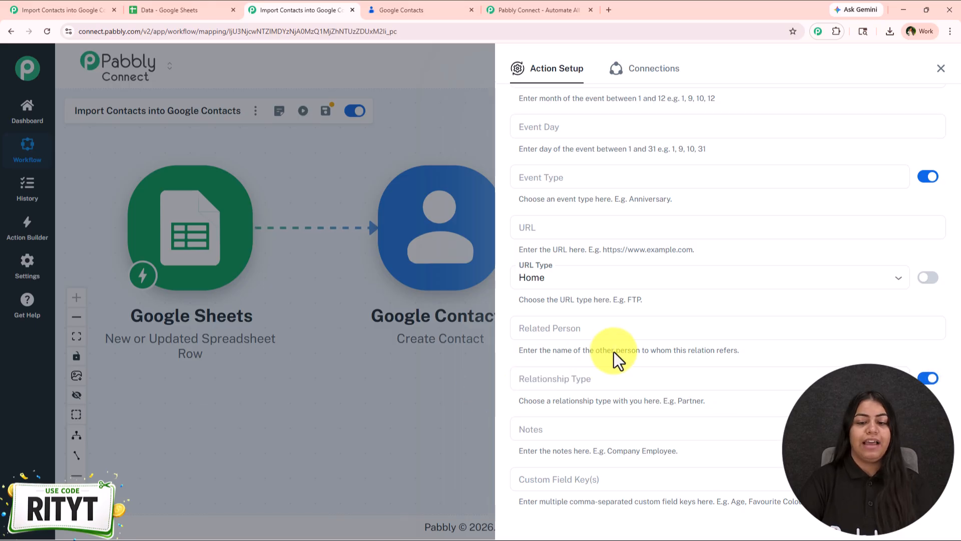
- Save the Create Contact action with a test request in Simple response format and review the response received
scroll(614, 351, down, 3)
click(526, 462)
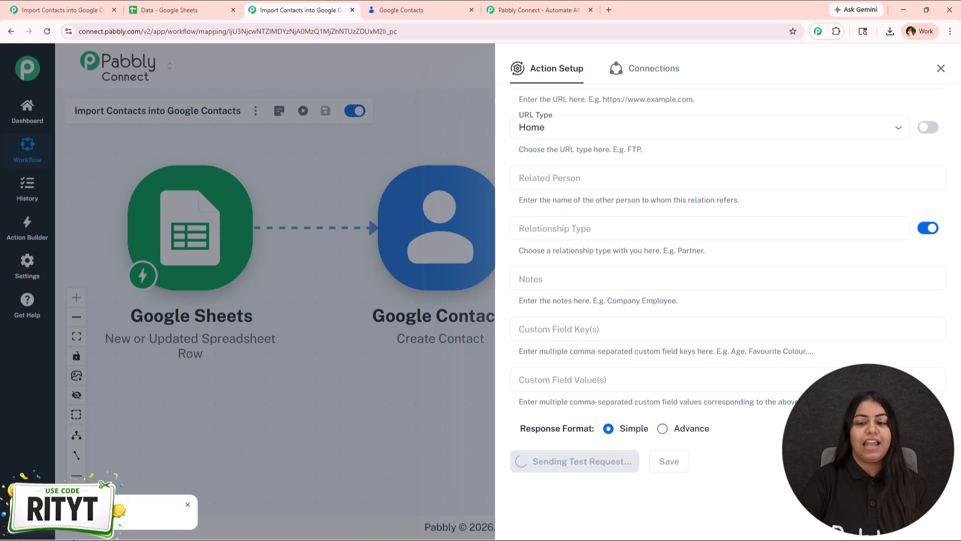
scroll(730, 475, down, 6)
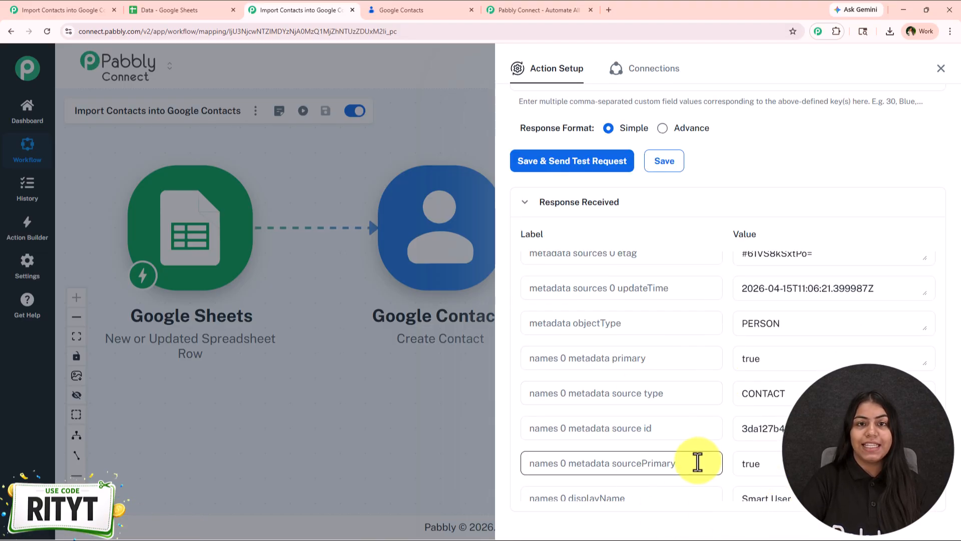
scroll(711, 448, down, 3)
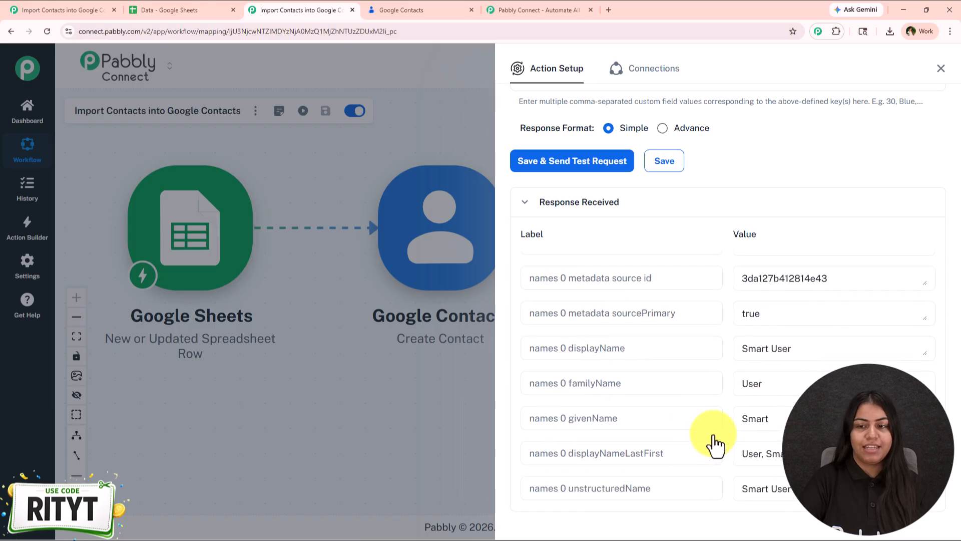
- Close the action setup, check the contact list in Google Contacts, and move the workflow's Google Contacts node lower on the Pabbly Connect canvas
click(941, 68)
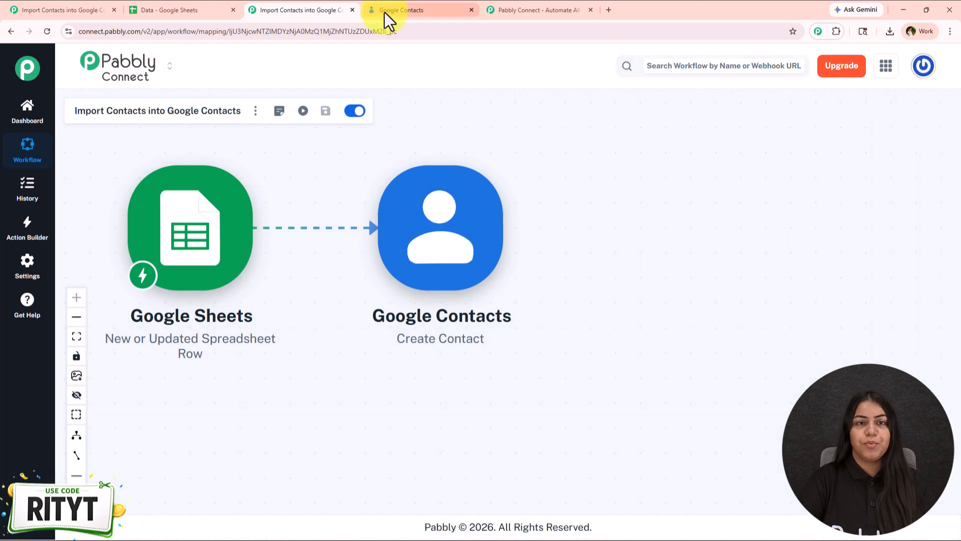
click(385, 12)
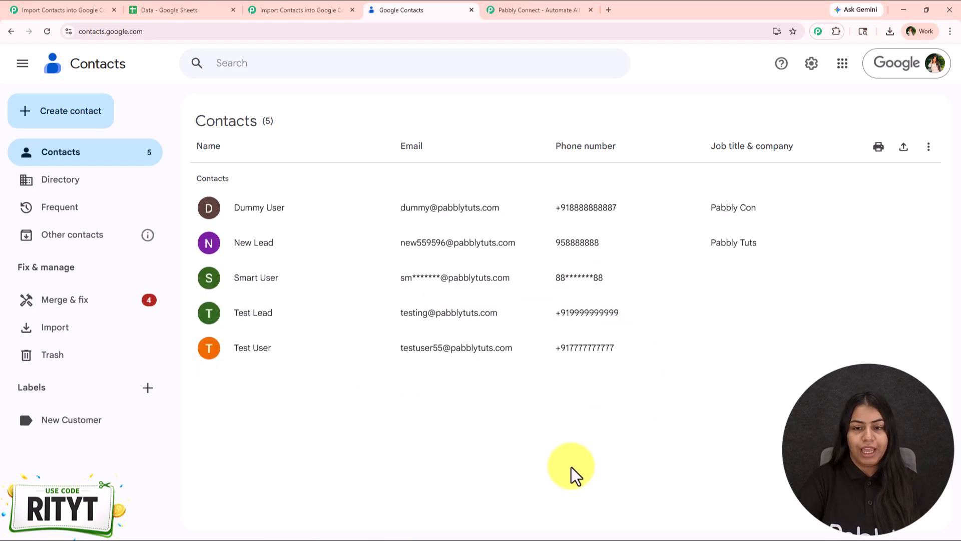
click(315, 10)
drag(502, 289, 507, 386)
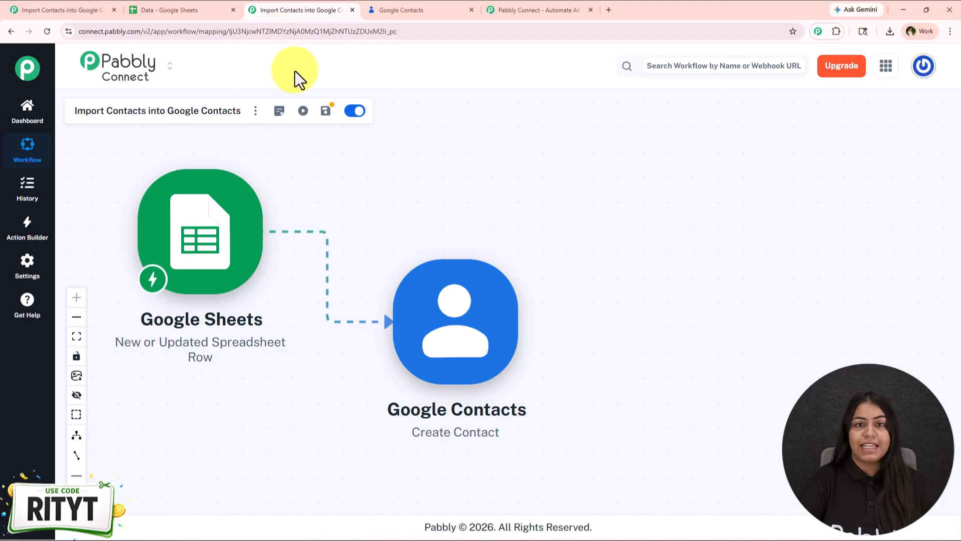
- In the Data spreadsheet in Google Sheets, send all rows to the workflow using Pabbly Connect Webhooks' Send All Data
click(167, 9)
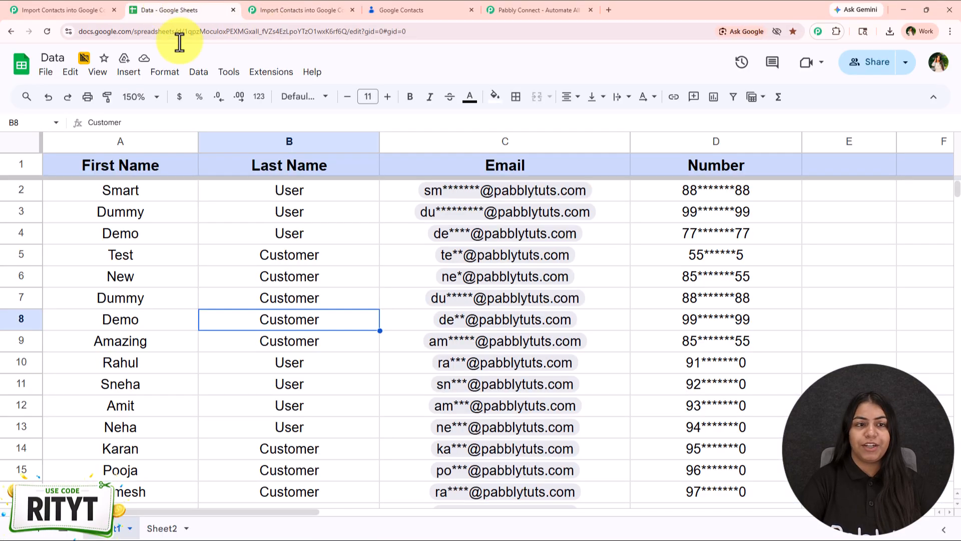
click(269, 75)
mouse_move(285, 221)
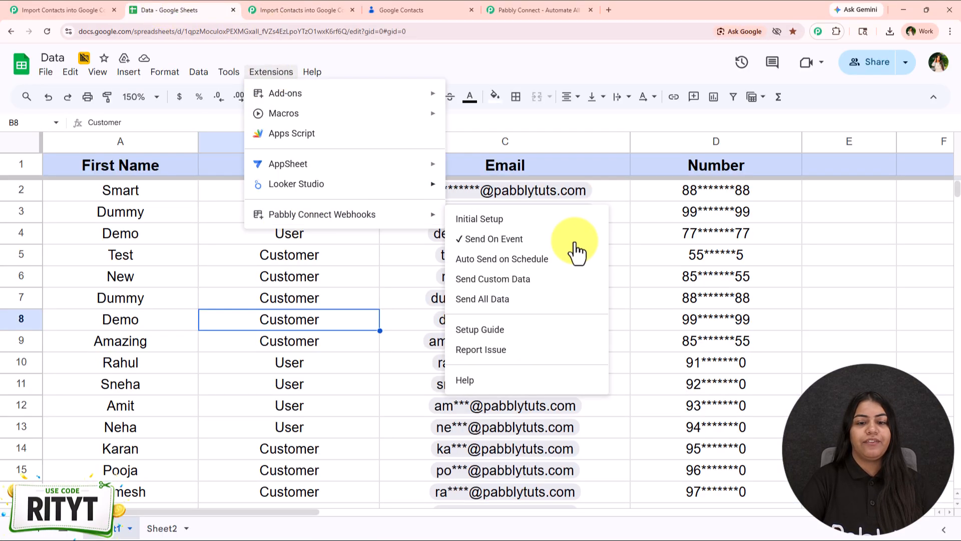
click(481, 300)
drag(148, 197, 149, 321)
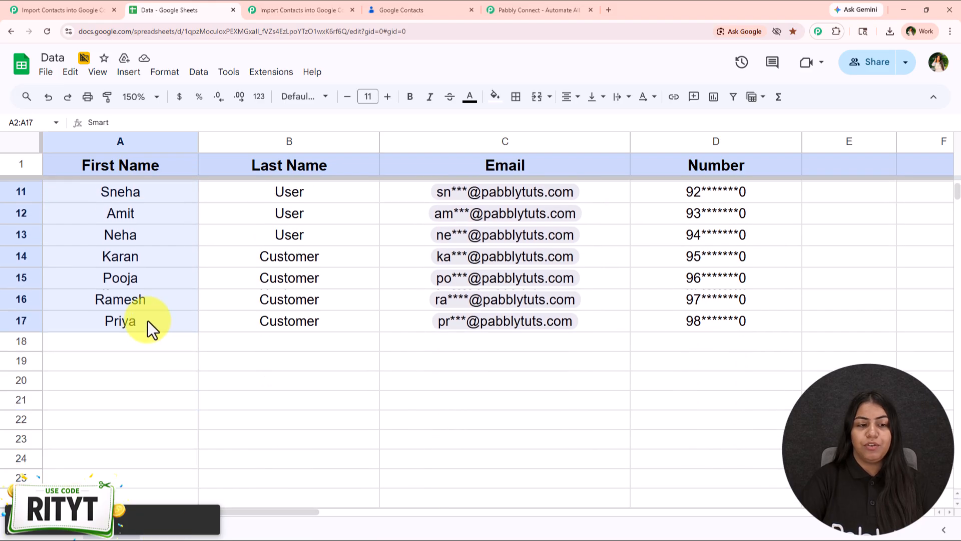
scroll(166, 320, up, 3)
click(279, 240)
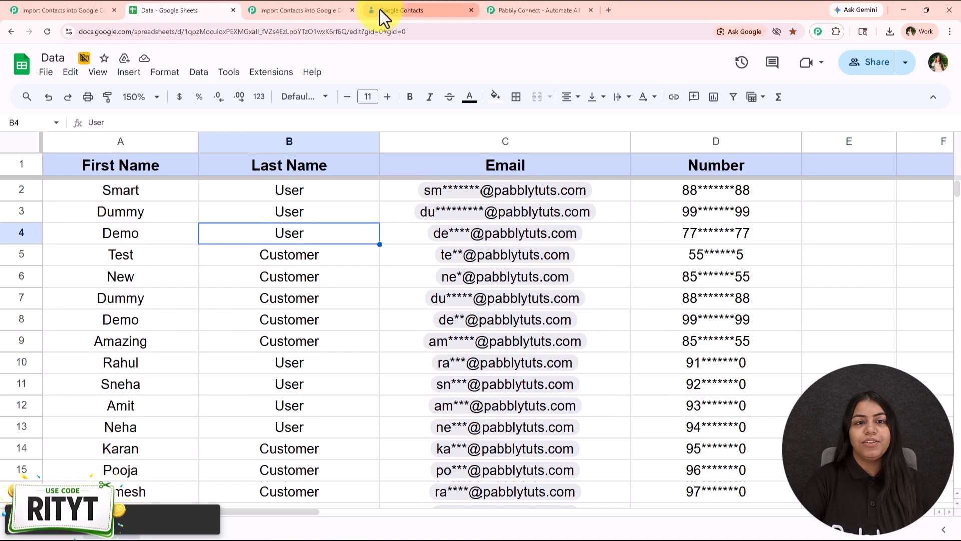
- Switch to Google Contacts, reload it, and look through the contact list for the contacts imported from the spreadsheet
click(401, 10)
click(46, 32)
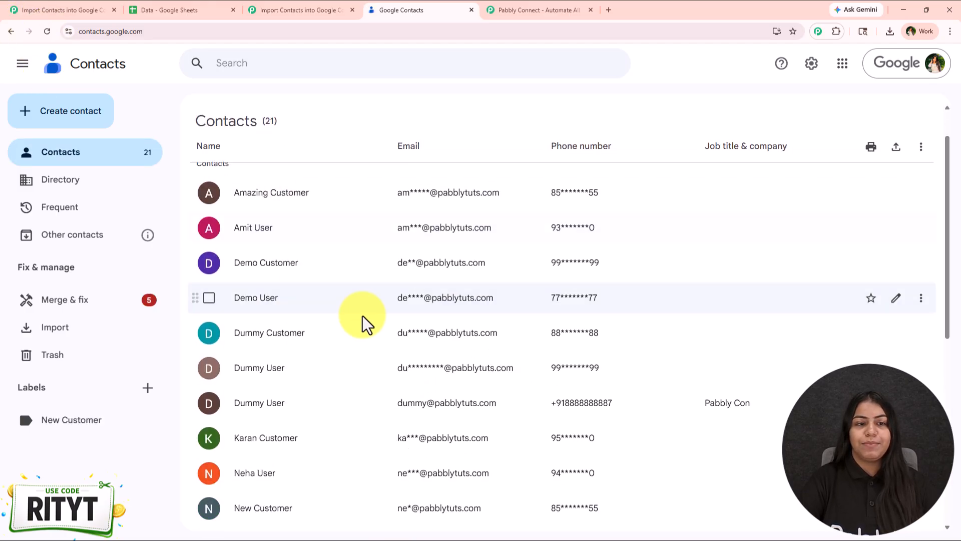
scroll(362, 314, down, 6)
scroll(375, 314, up, 5)
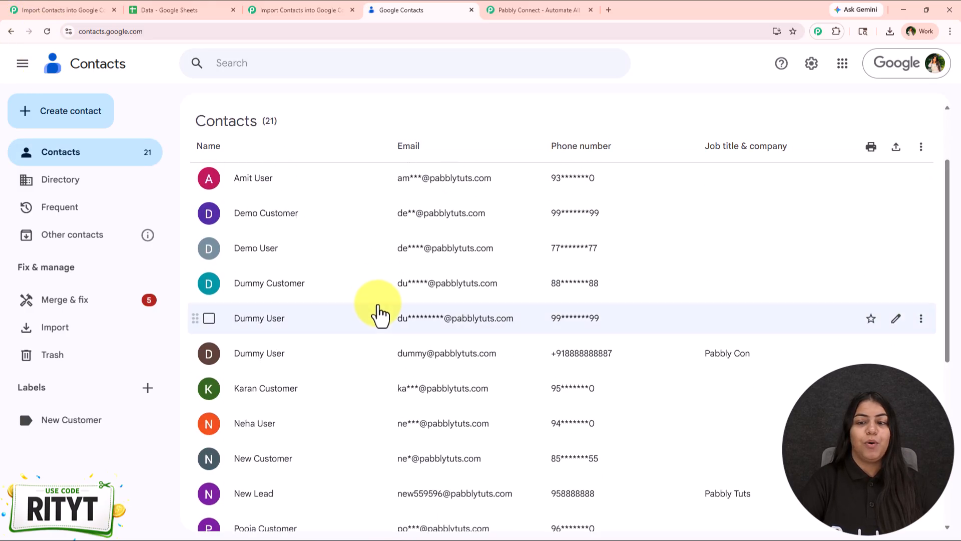
scroll(379, 313, up, 2)
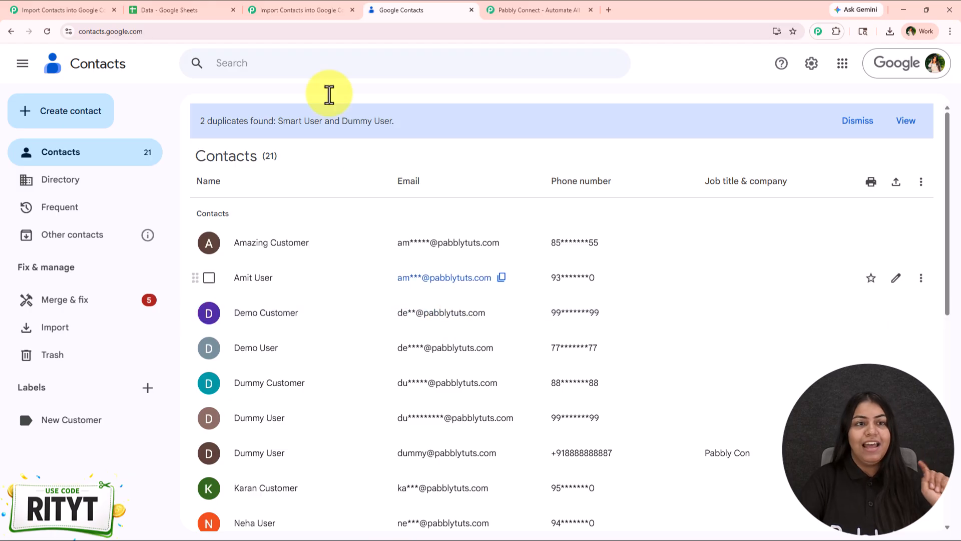
- In Google Sheets, examine empty row A18:D18 and the Pabbly Connect Webhooks Send On Event option, and return to the Pabbly Connect workflow
click(197, 12)
scroll(221, 296, down, 5)
drag(125, 235, 681, 246)
scroll(313, 329, up, 3)
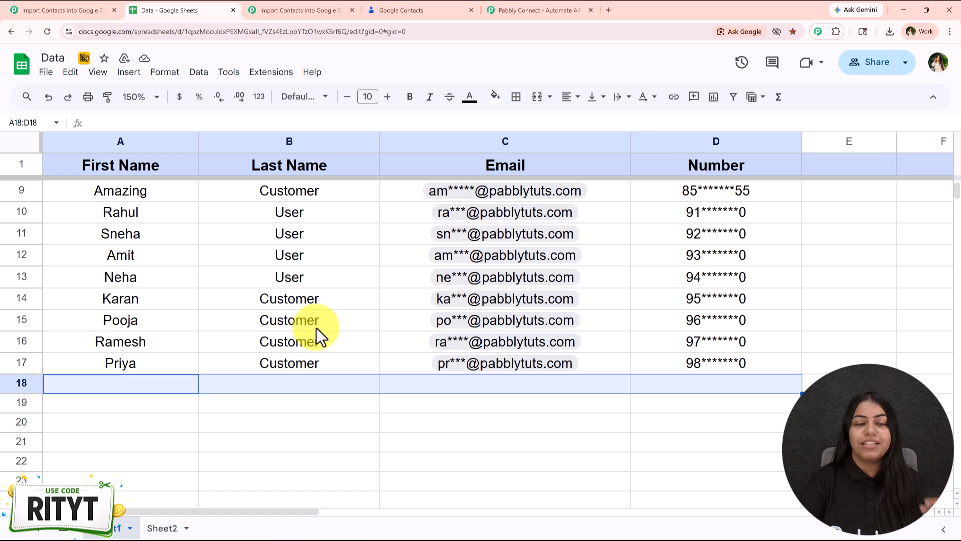
click(271, 73)
mouse_move(307, 225)
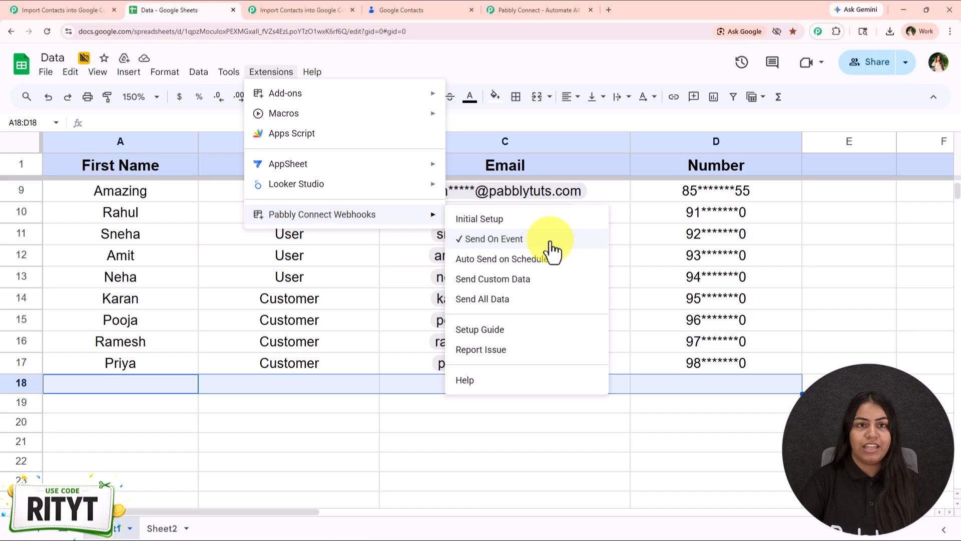
click(267, 7)
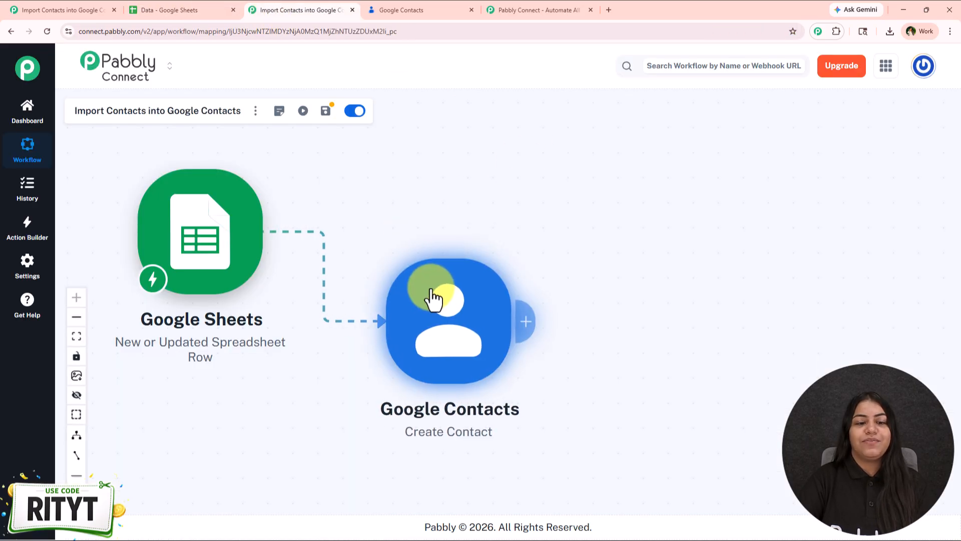